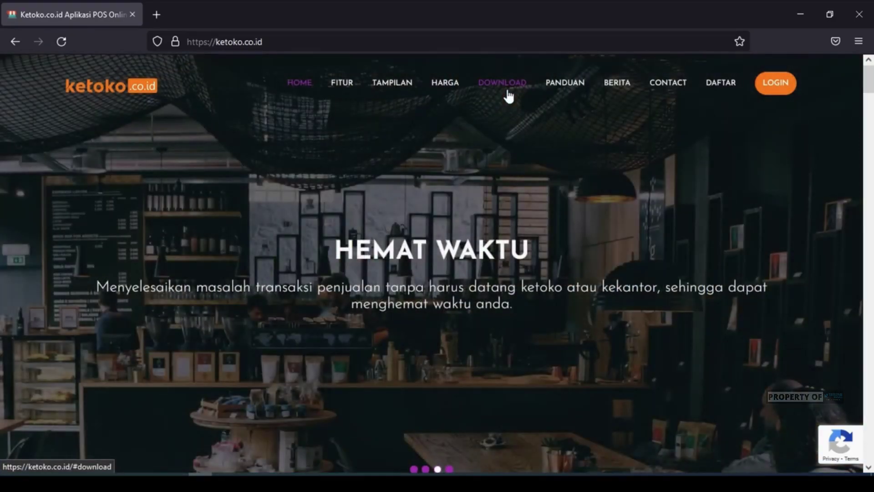
# - Jump to the Download section of the Ketoko.co.id homepage via the top navigation
pyautogui.click(508, 92)
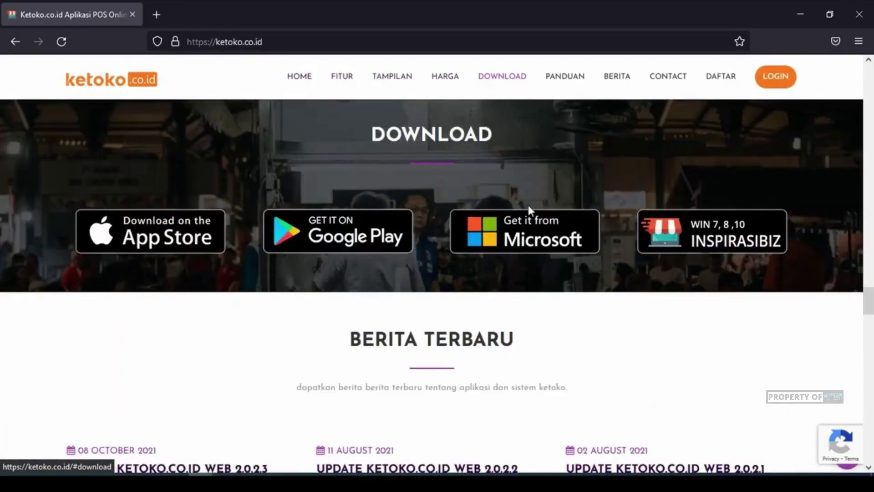
# - Open the Inspirasibiz Windows download page and scroll to the Desktop Sync row
pyautogui.click(698, 241)
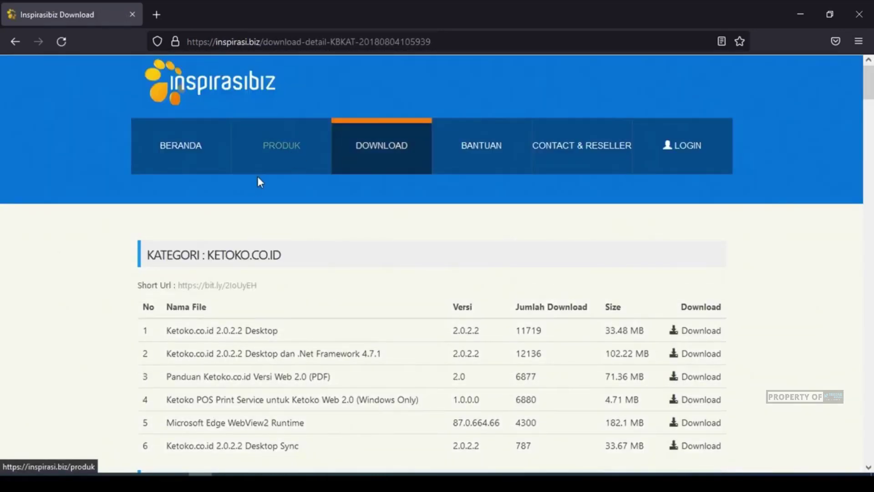
pyautogui.scroll(-2, 253, 207)
pyautogui.scroll(-2, 253, 207)
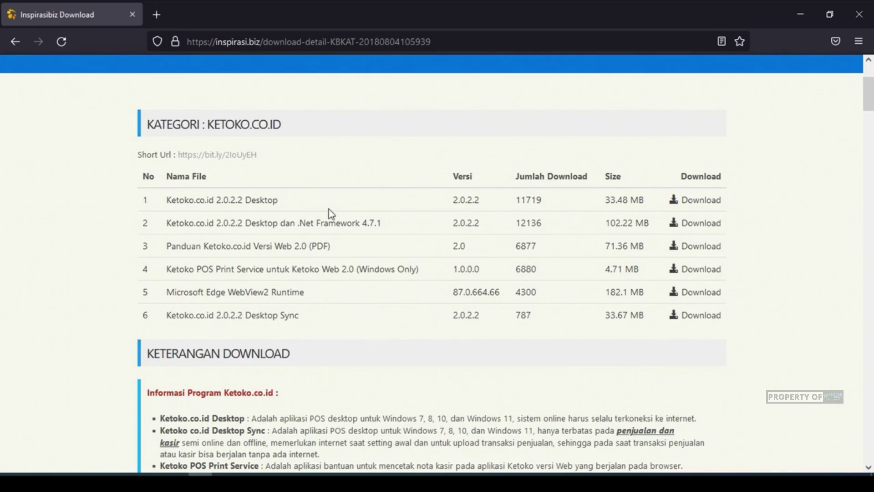
pyautogui.scroll(2, 317, 173)
pyautogui.scroll(-2, 310, 182)
# - Save the Ketoko.co.id 2.0.2.2 Desktop Sync archive and open its containing folder
pyautogui.click(700, 318)
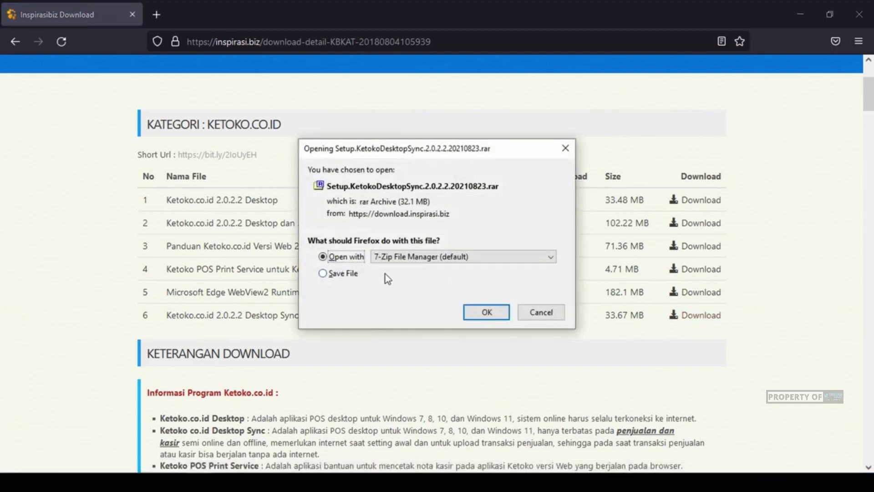
pyautogui.click(350, 274)
pyautogui.click(503, 314)
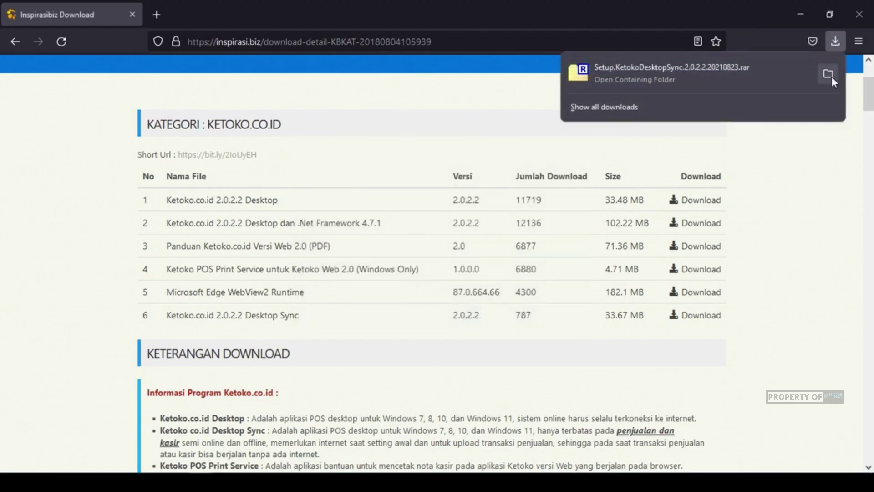
pyautogui.click(829, 75)
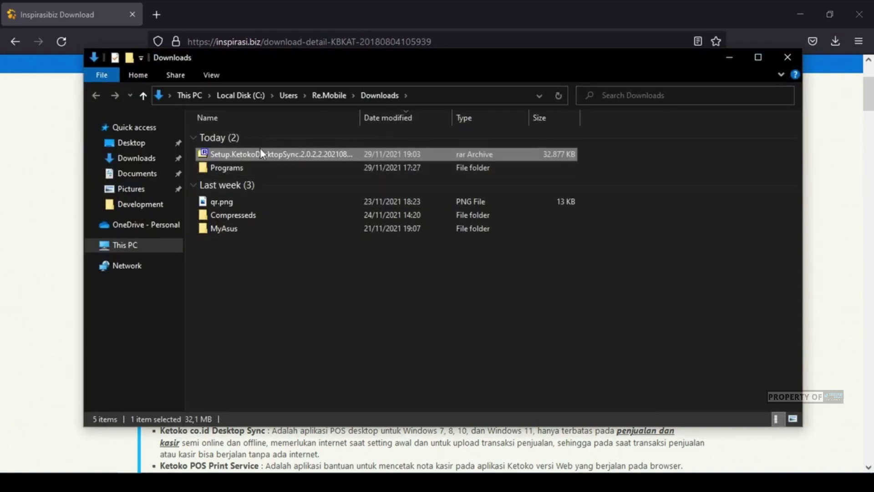
# - Extract Setup.KetokoDesktopSync from the rar with 7-Zip Extract Here, then run it
pyautogui.rightClick(252, 154)
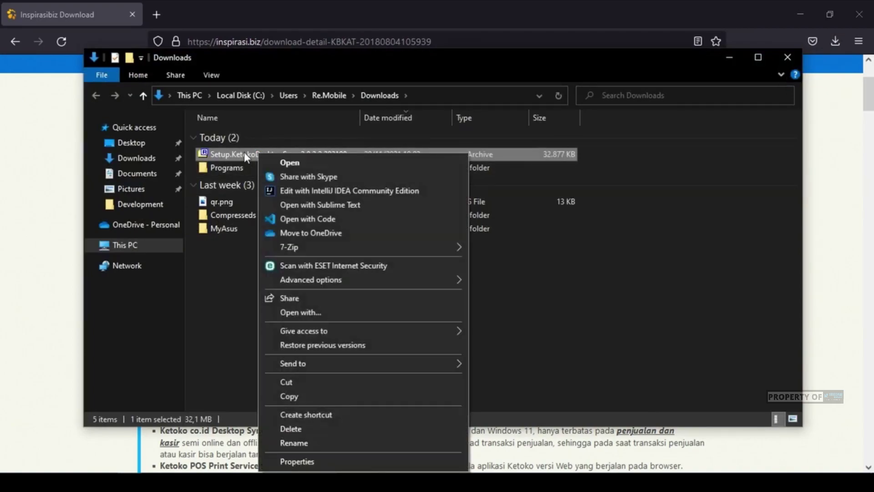
pyautogui.click(236, 157)
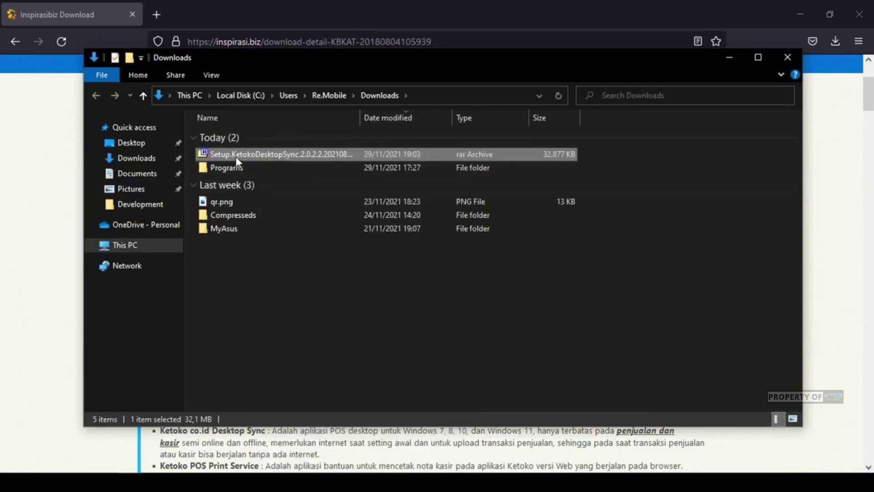
pyautogui.click(408, 153)
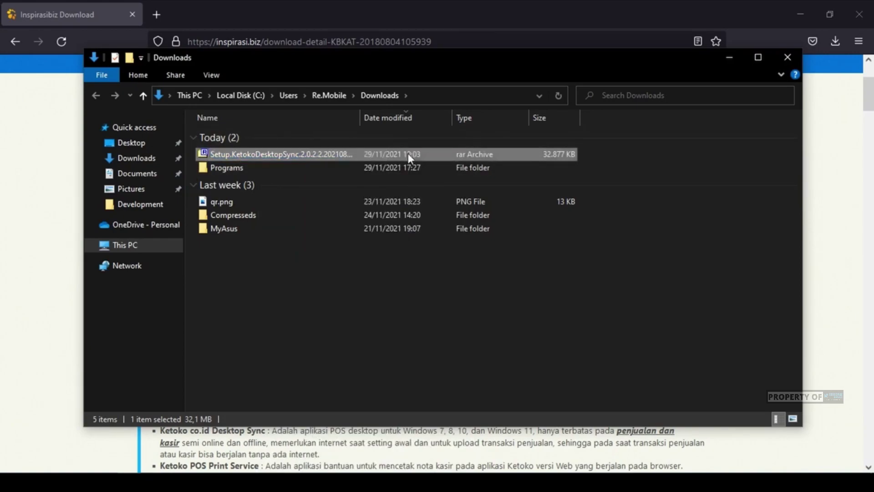
pyautogui.rightClick(285, 154)
pyautogui.moveTo(477, 245)
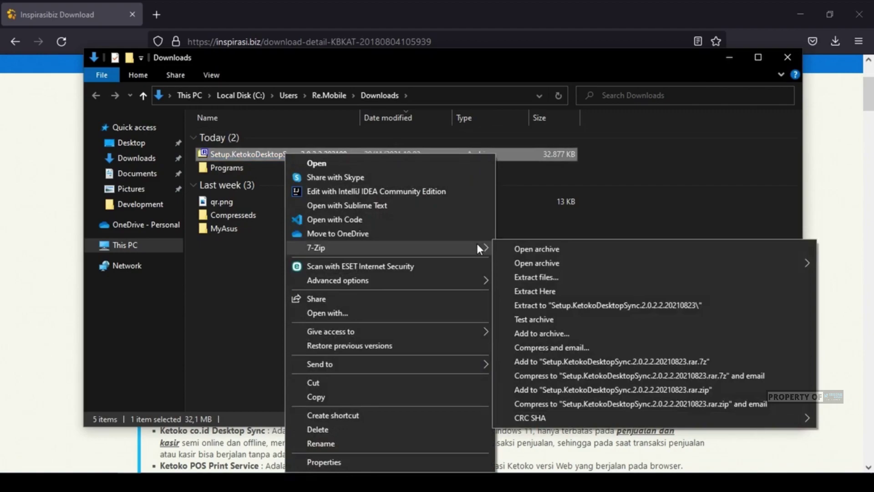
pyautogui.click(544, 291)
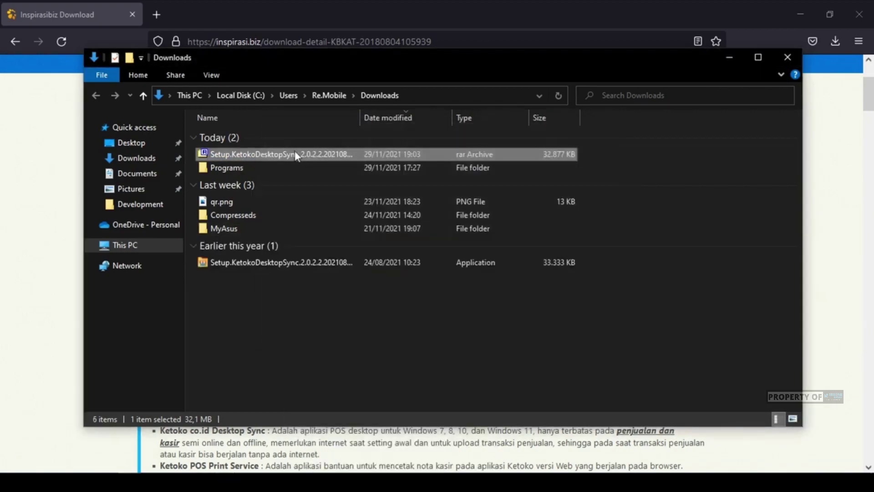
pyautogui.click(297, 263)
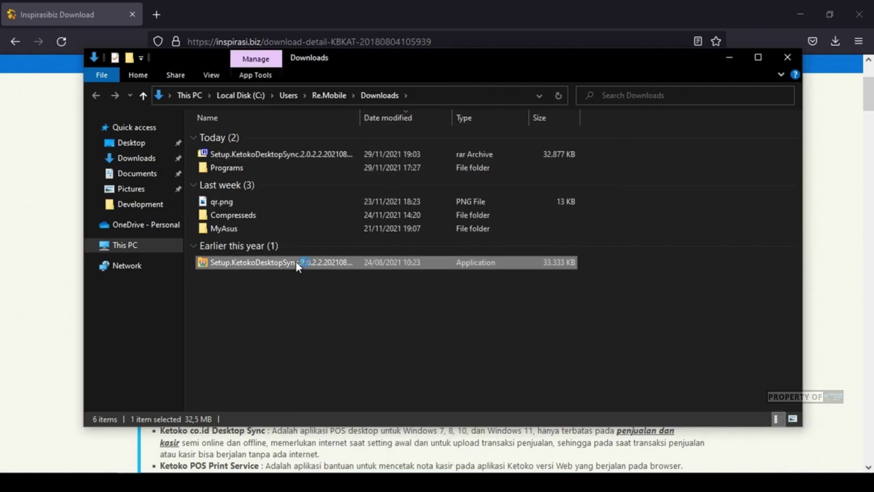
pyautogui.doubleClick(296, 262)
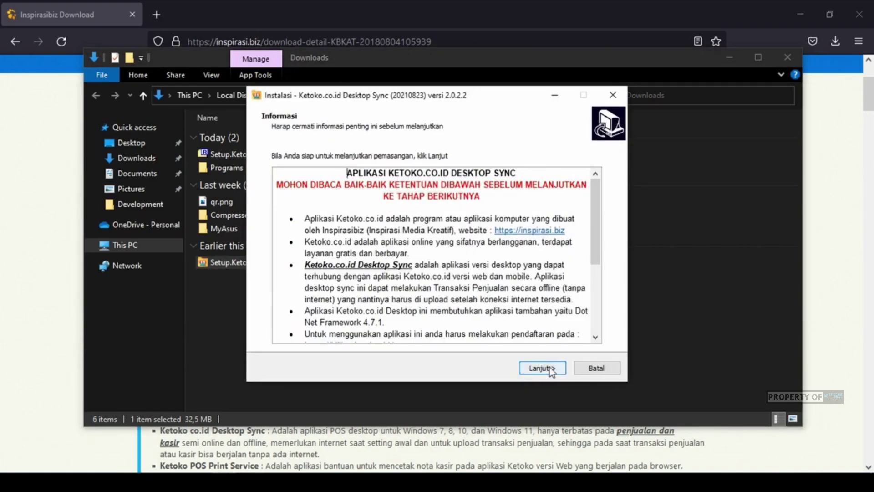
# - Install Desktop Sync with default folders and a desktop icon, then finish and launch it
pyautogui.click(542, 368)
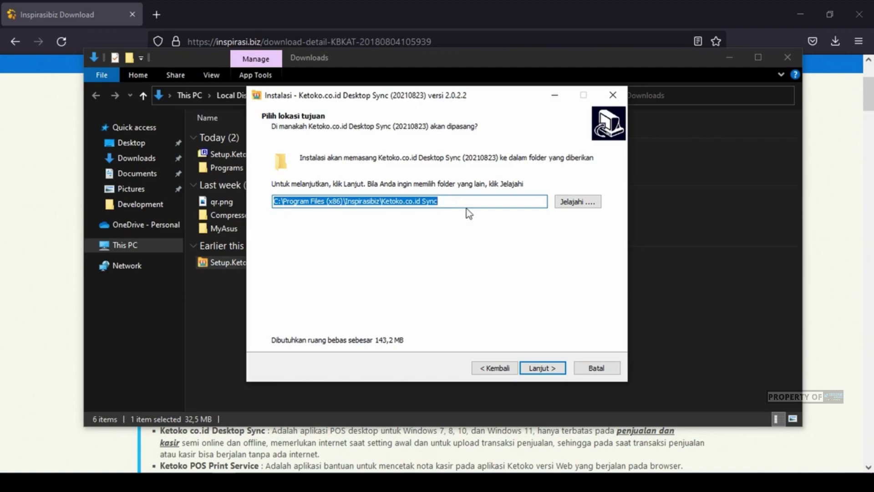
pyautogui.click(560, 369)
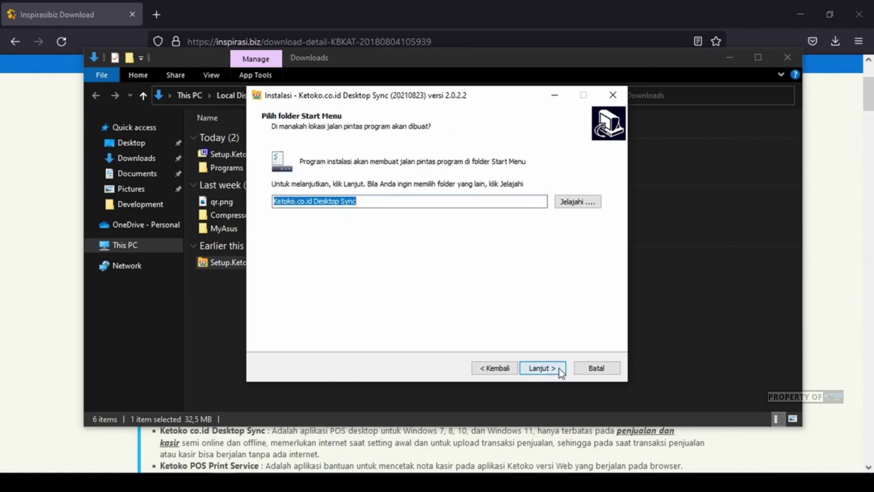
pyautogui.click(552, 367)
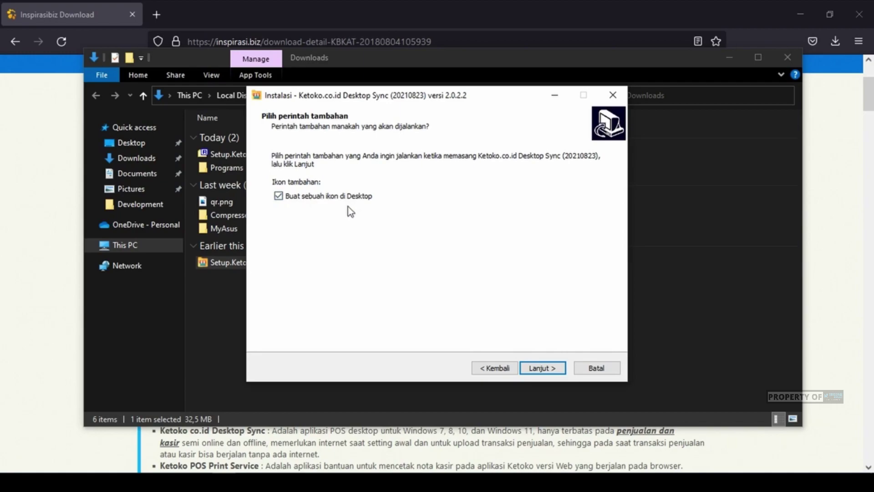
pyautogui.click(553, 371)
pyautogui.click(542, 367)
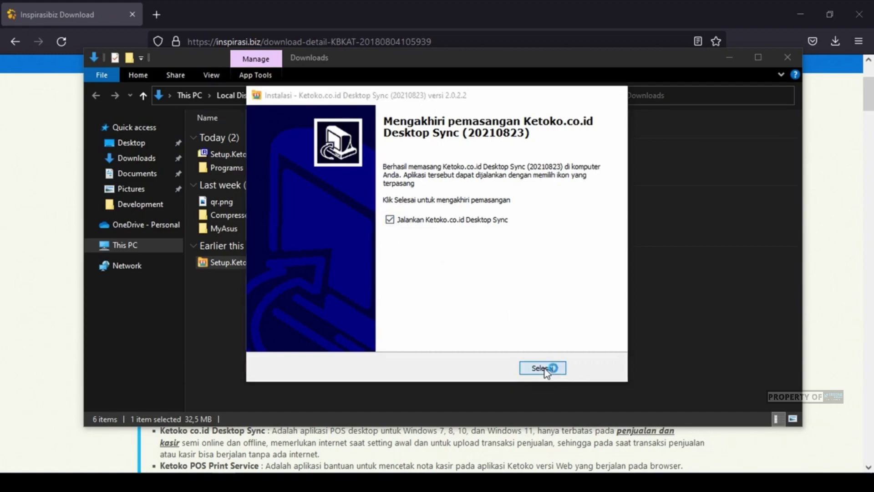
pyautogui.click(544, 368)
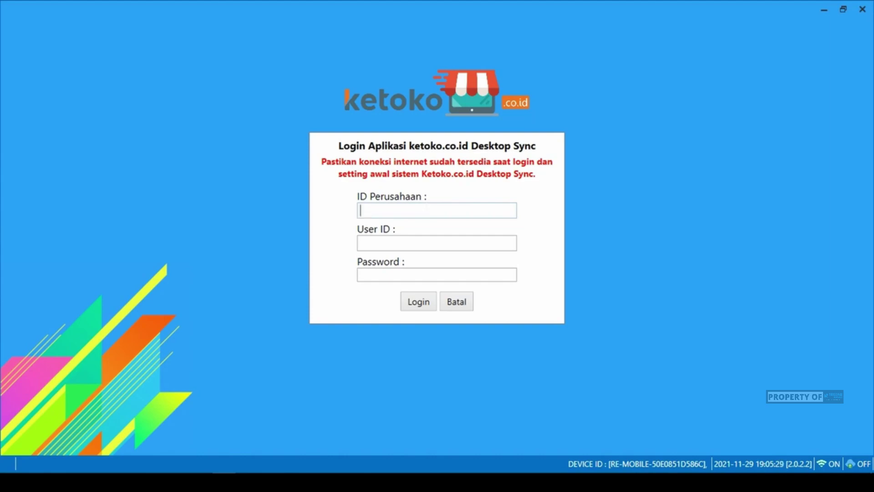
# - Log in to Desktop Sync with the company ID, user ID admin and the account password
pyautogui.write('rzak23')
pyautogui.press('Tab')
pyautogui.write('admin')
pyautogui.press('Tab')
pyautogui.write('••')
pyautogui.write('••••••••••')
pyautogui.click(417, 302)
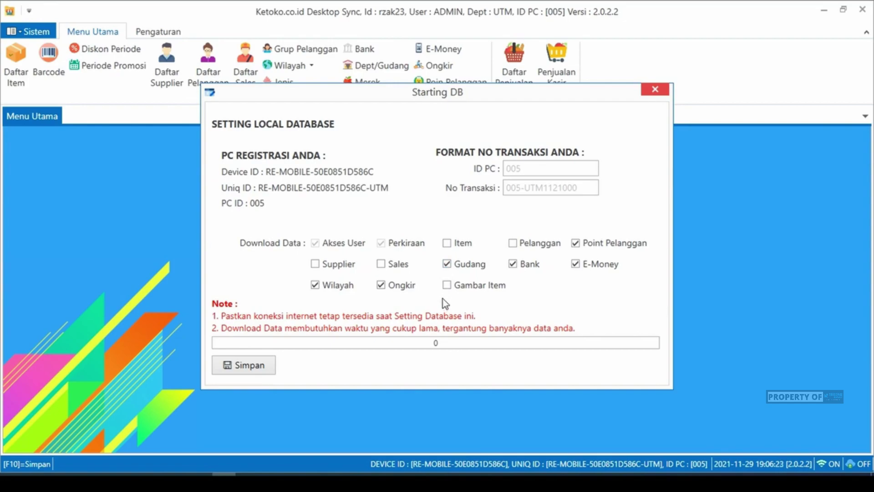
# - In Starting DB, tick Item for download and leave Supplier and Sales unticked
pyautogui.click(447, 242)
pyautogui.click(317, 266)
pyautogui.click(382, 265)
pyautogui.click(315, 265)
pyautogui.click(385, 268)
# - Save the Starting DB settings, let the local database download finish, then open Daftar Item
pyautogui.click(253, 366)
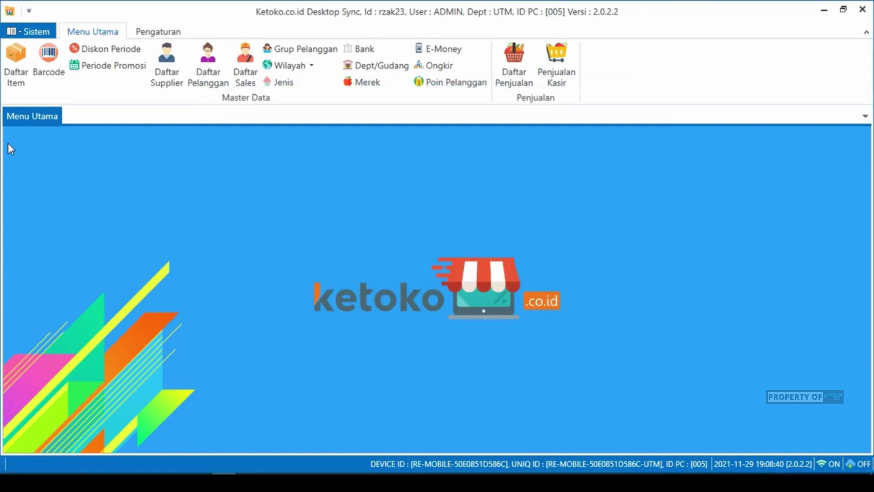
pyautogui.click(7, 60)
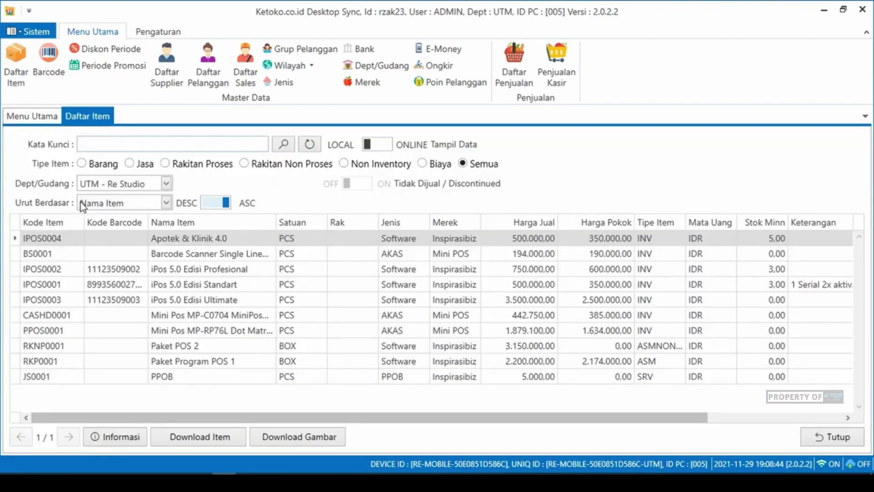
pyautogui.click(155, 283)
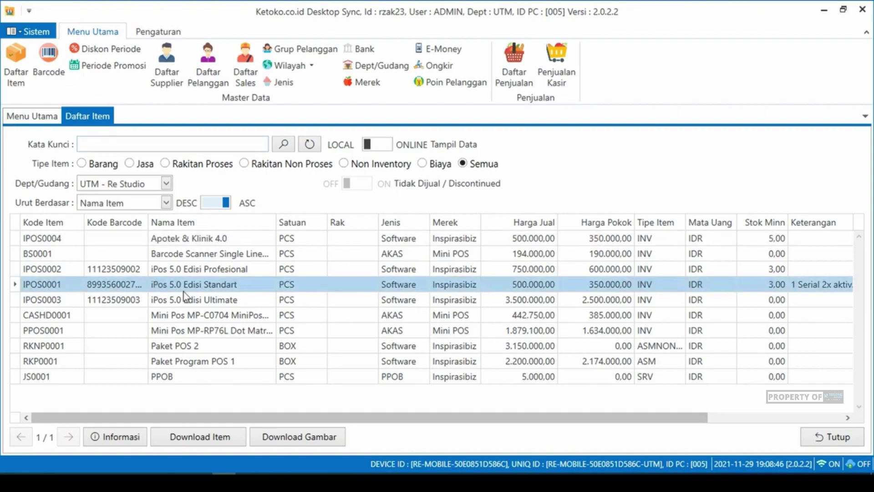
pyautogui.click(173, 269)
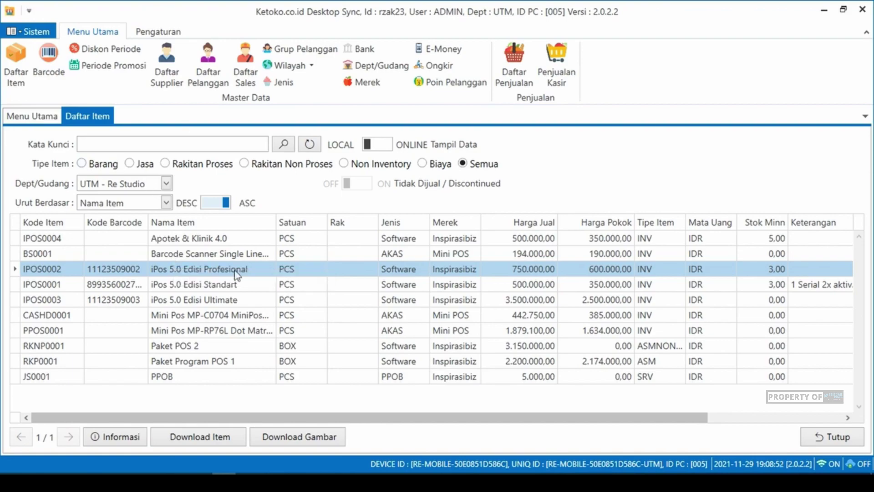
pyautogui.click(215, 314)
pyautogui.click(185, 290)
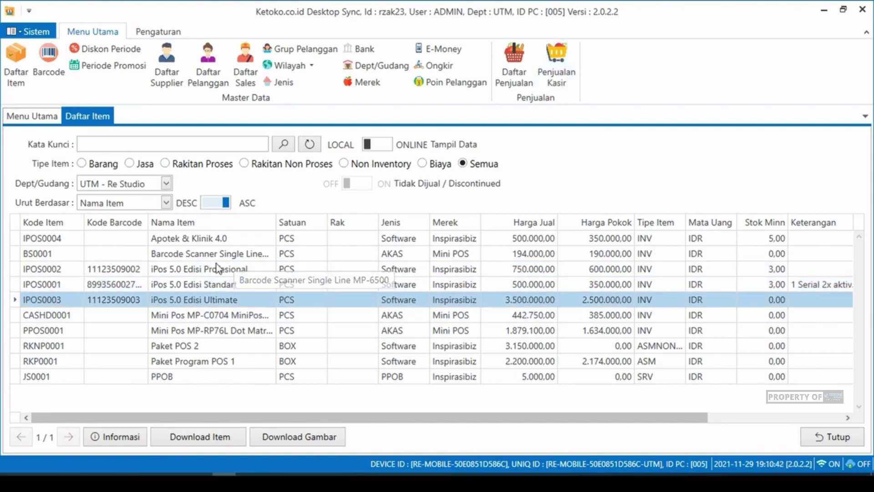
pyautogui.click(210, 256)
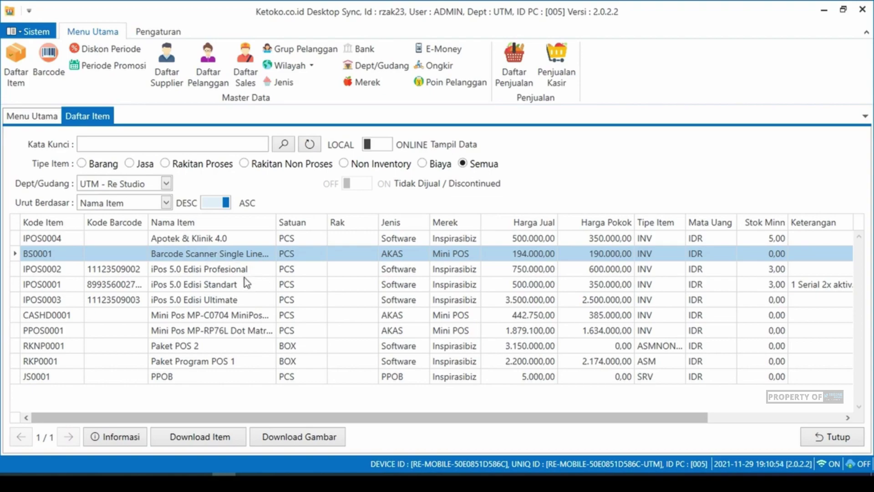
pyautogui.press('Down')
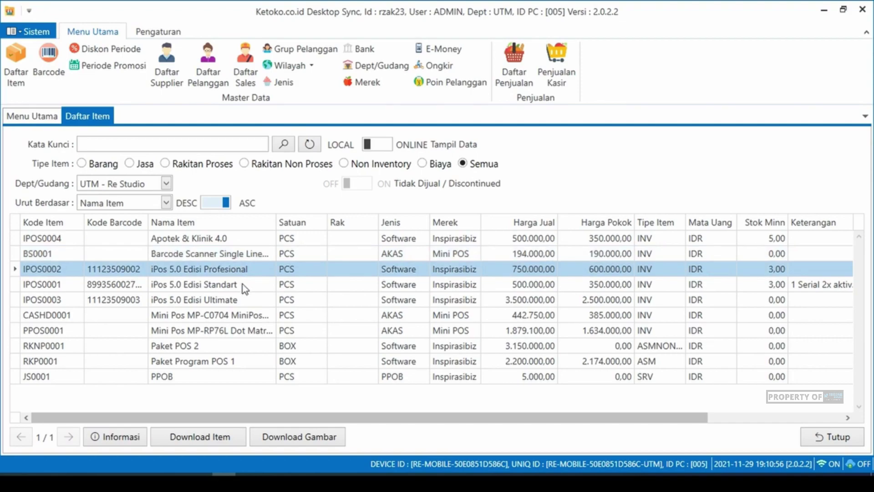
pyautogui.press('Down')
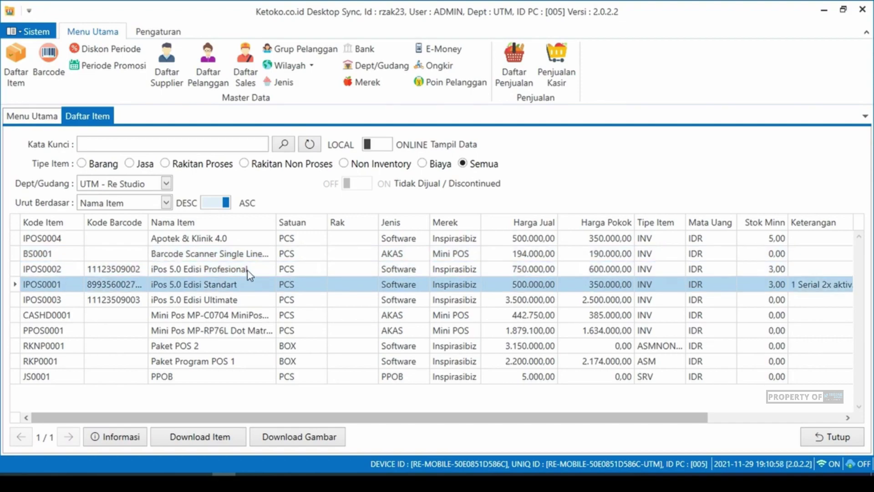
pyautogui.click(248, 271)
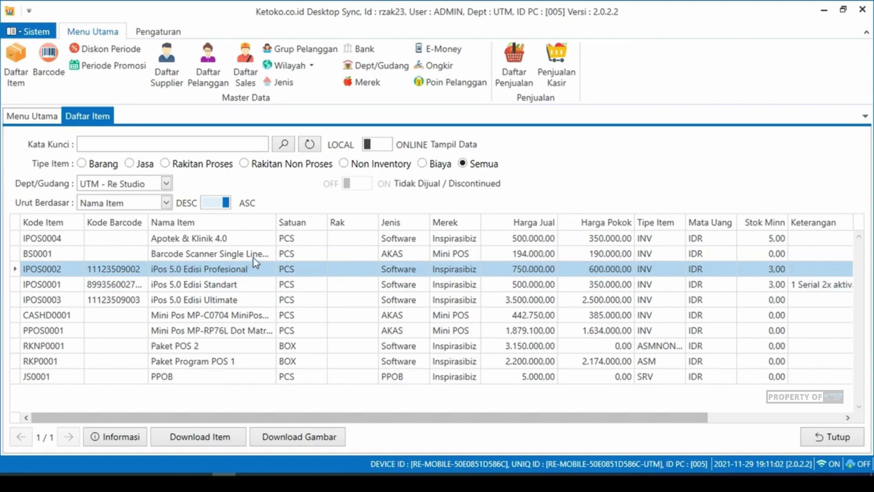
pyautogui.click(254, 258)
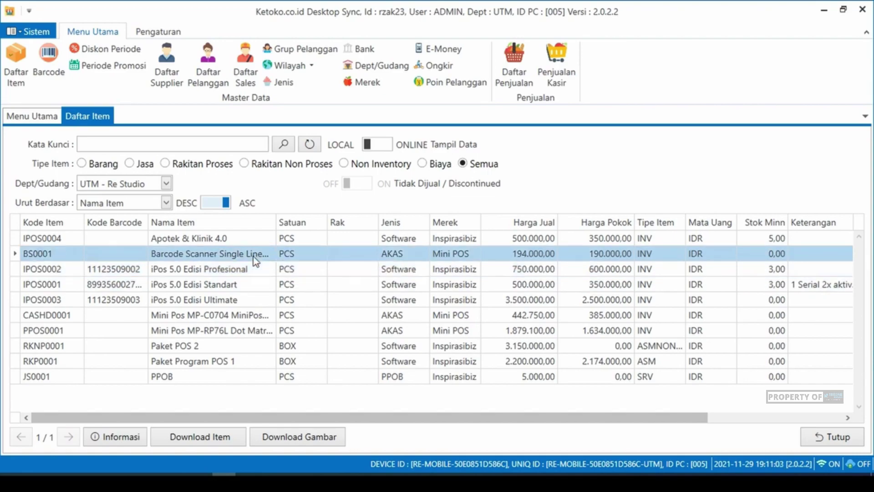
pyautogui.click(234, 288)
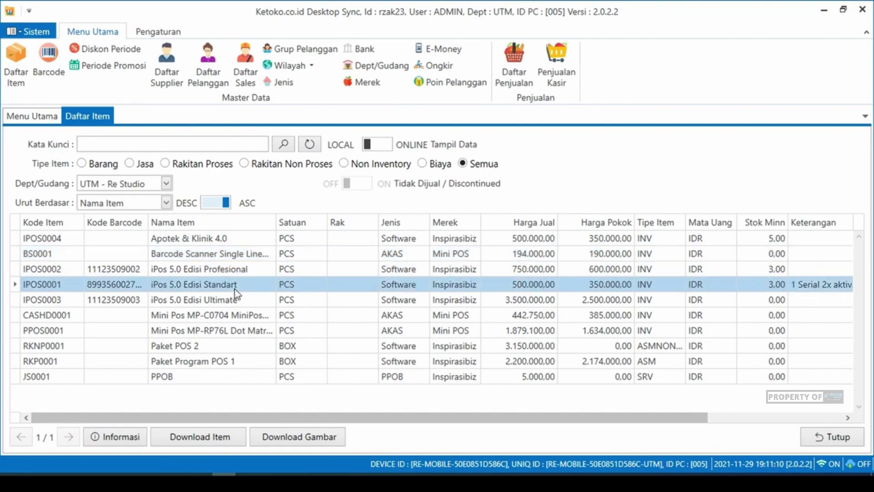
pyautogui.click(245, 274)
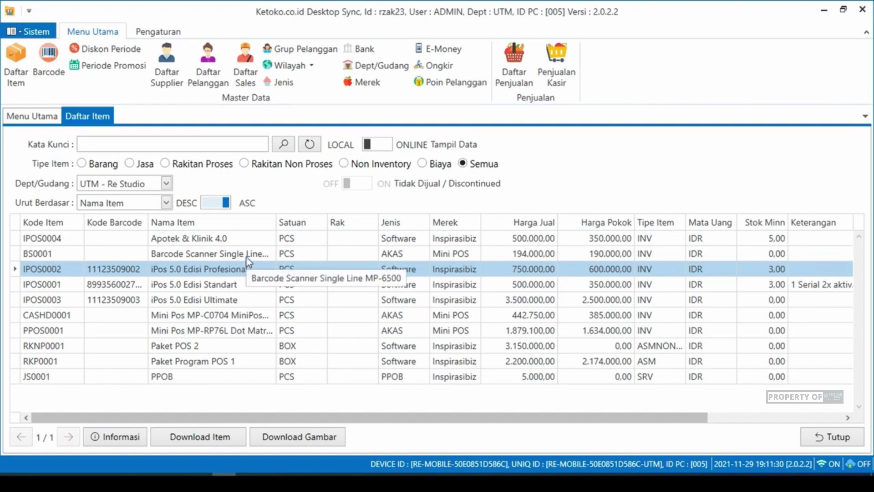
pyautogui.click(233, 237)
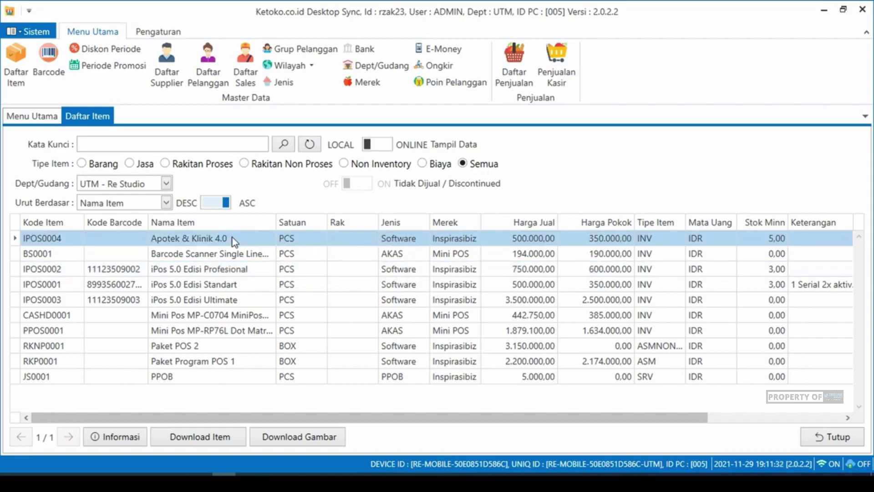
pyautogui.click(233, 254)
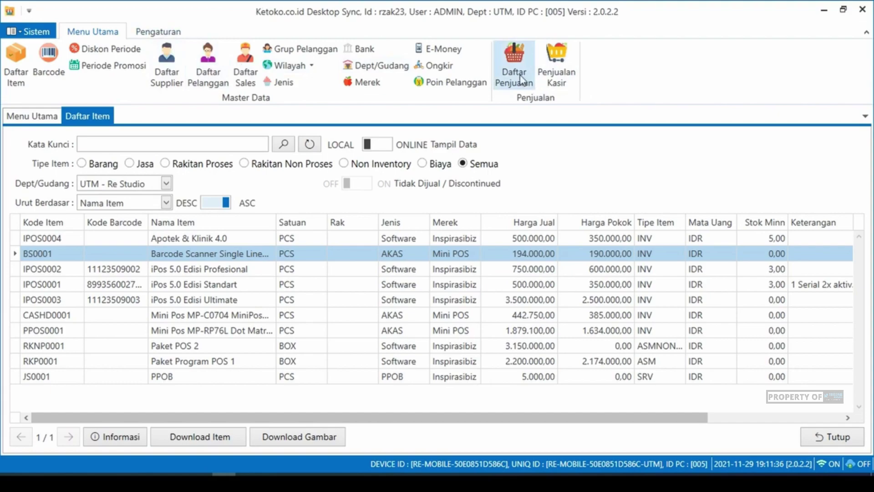
# - Open the Penjualan Kasir list and scroll through the empty Daftar Kasir grid
pyautogui.click(552, 64)
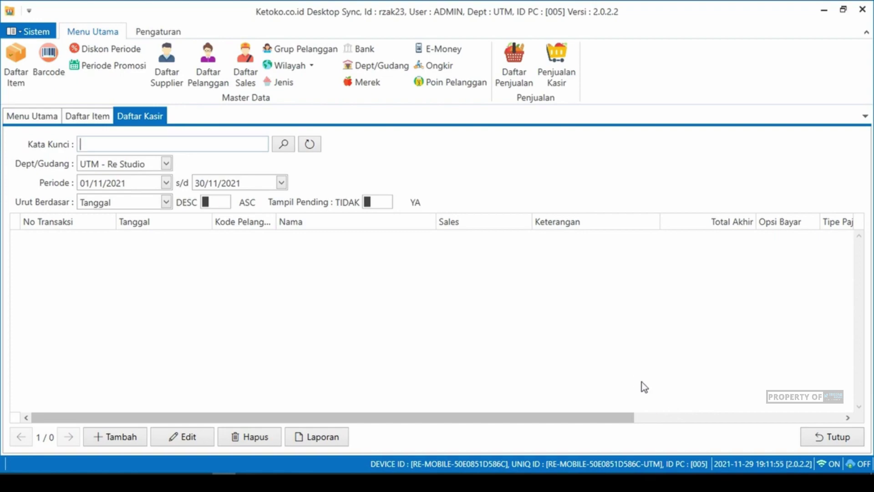
pyautogui.moveTo(563, 418); pyautogui.dragTo(430, 432)
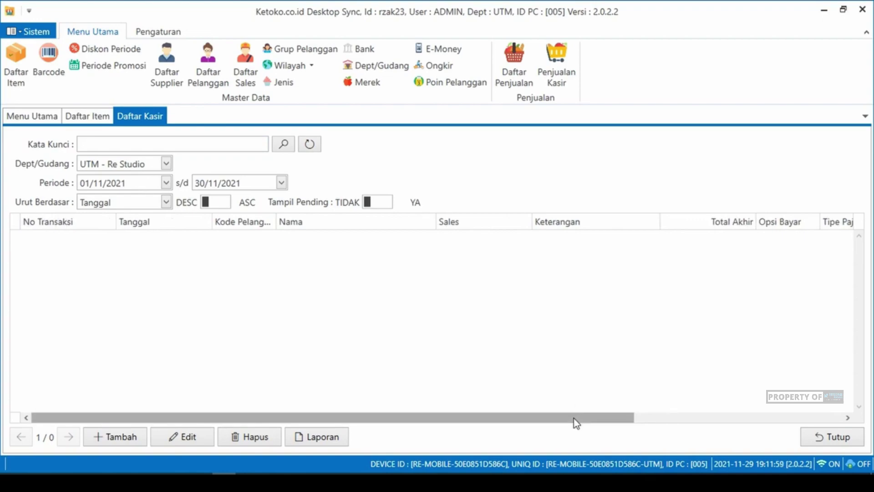
pyautogui.moveTo(574, 419); pyautogui.dragTo(440, 431)
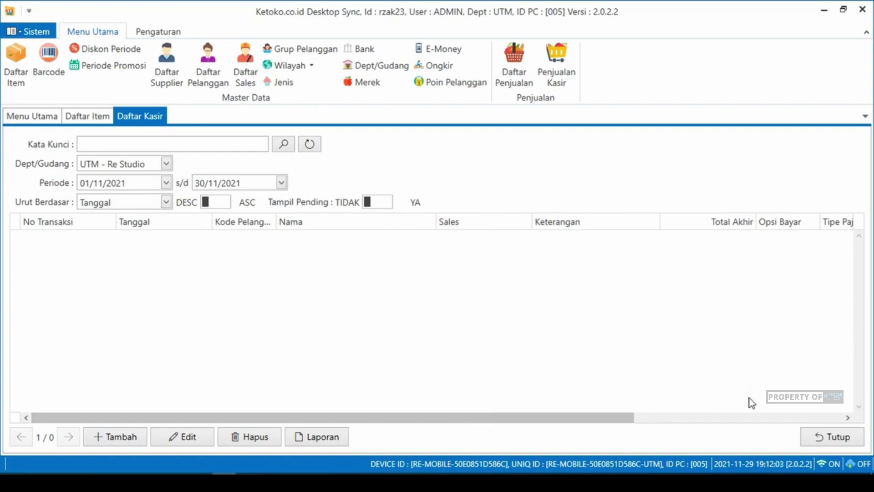
# - Disconnect the PC from Wi-Fi and start a new blank cash sale
pyautogui.click(765, 482)
pyautogui.click(809, 182)
pyautogui.click(381, 329)
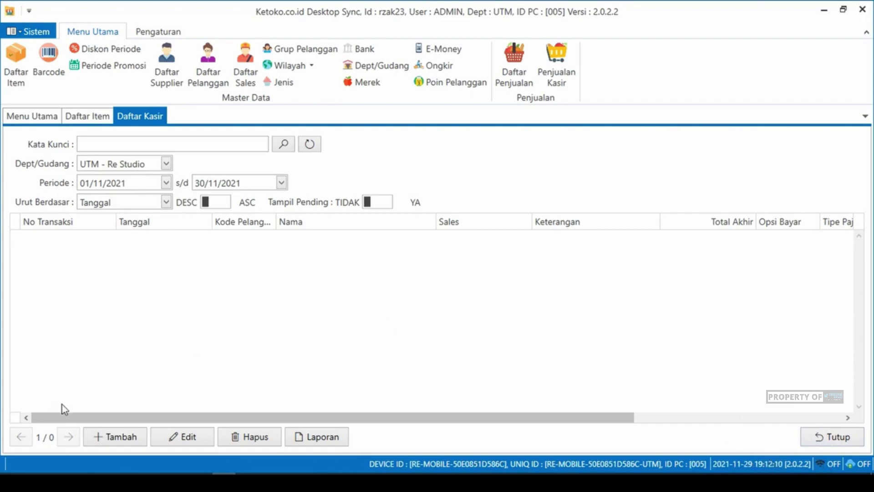
pyautogui.click(107, 437)
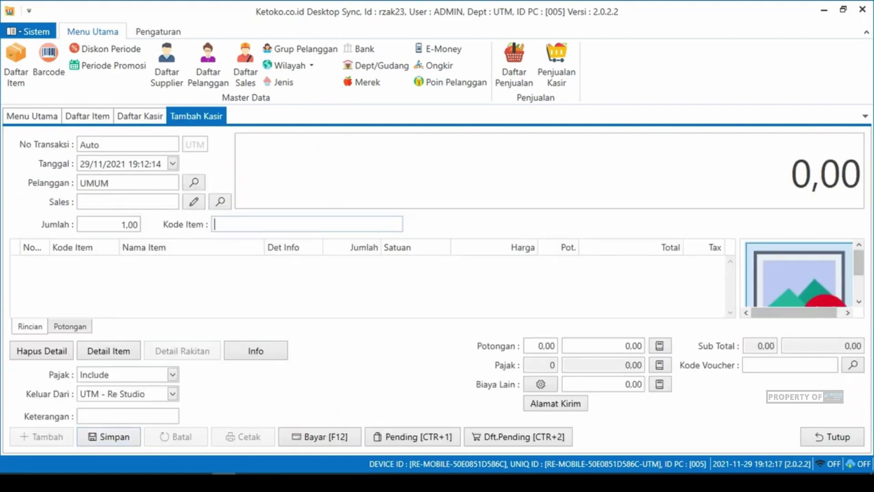
# - Record a cash sale of Barcode Scanner BS0001 paid 194.000 and save it
pyautogui.write('a')
pyautogui.press('Return')
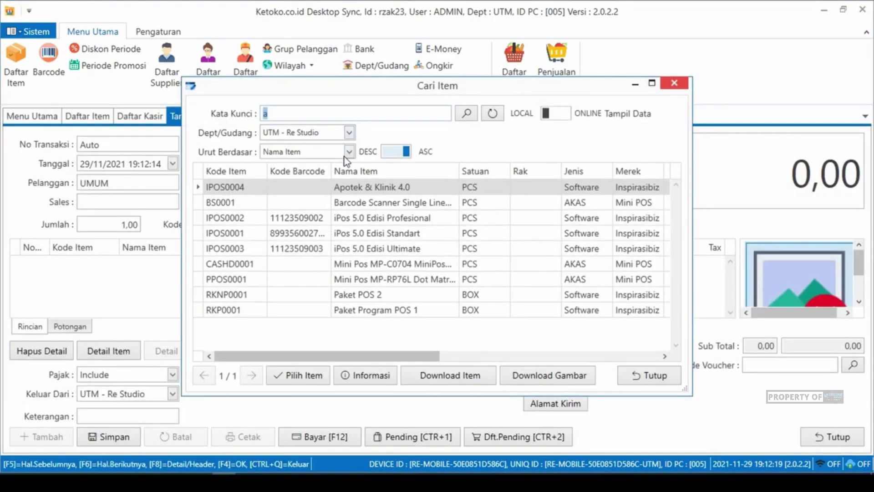
pyautogui.doubleClick(360, 206)
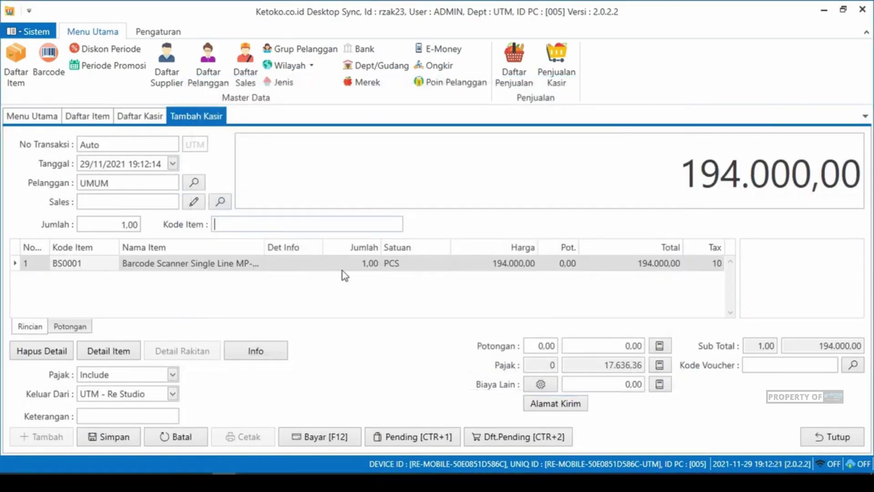
pyautogui.click(314, 436)
pyautogui.write('194.000')
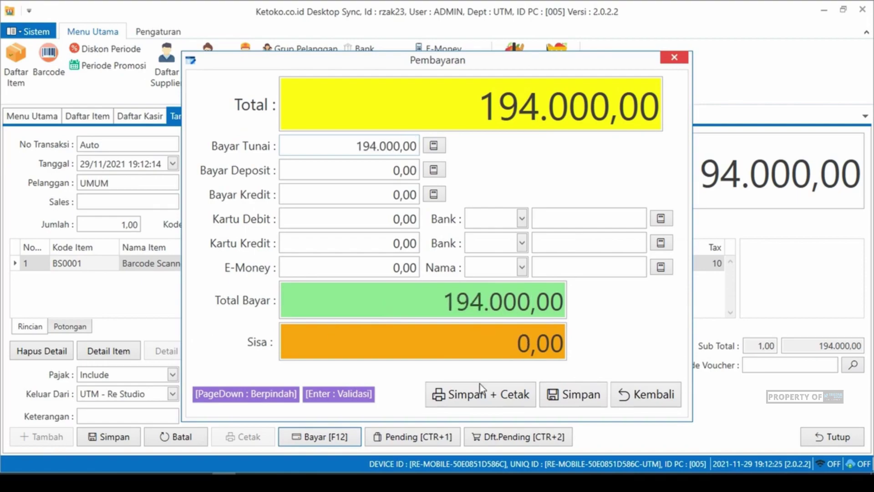
pyautogui.click(592, 392)
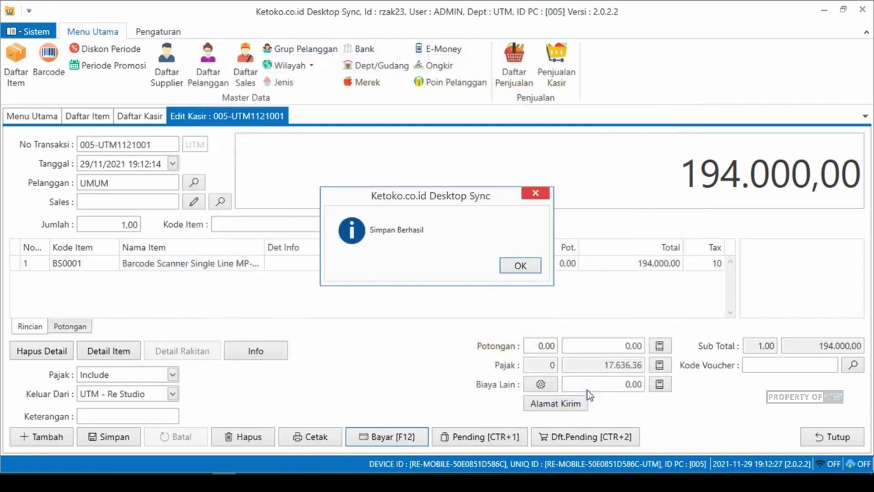
pyautogui.click(530, 265)
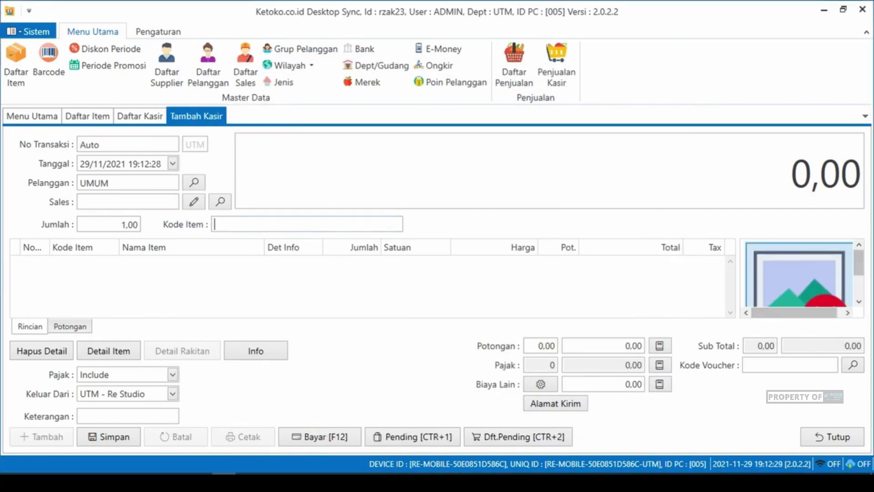
# - Record a cash sale of PPOS0001 paid with 2.000.000 and save it
pyautogui.write('pos')
pyautogui.press('Return')
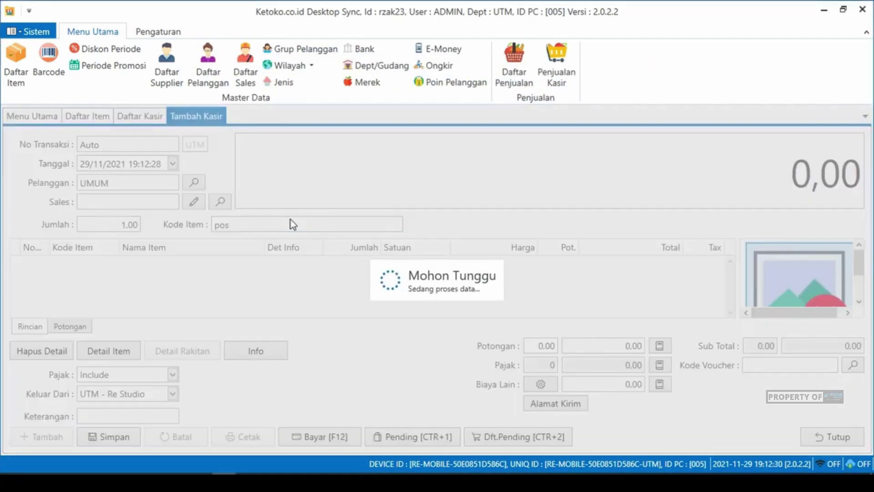
pyautogui.press('BackSpace')
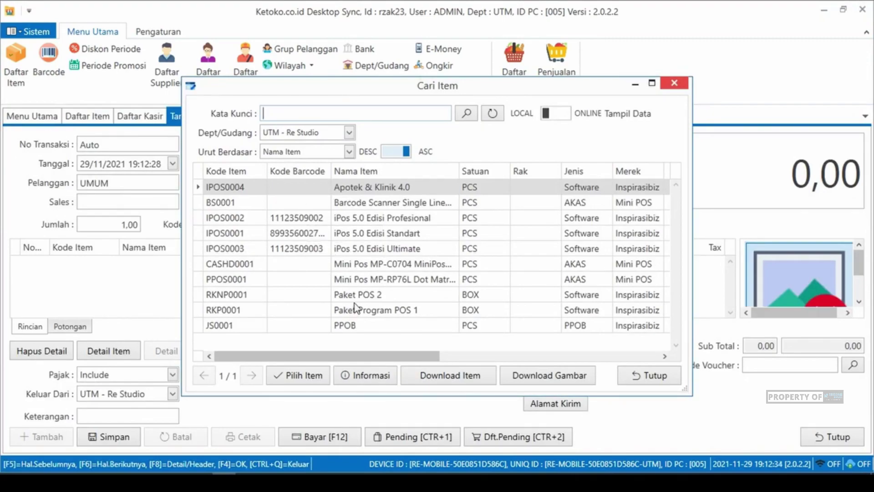
pyautogui.click(355, 281)
pyautogui.doubleClick(356, 283)
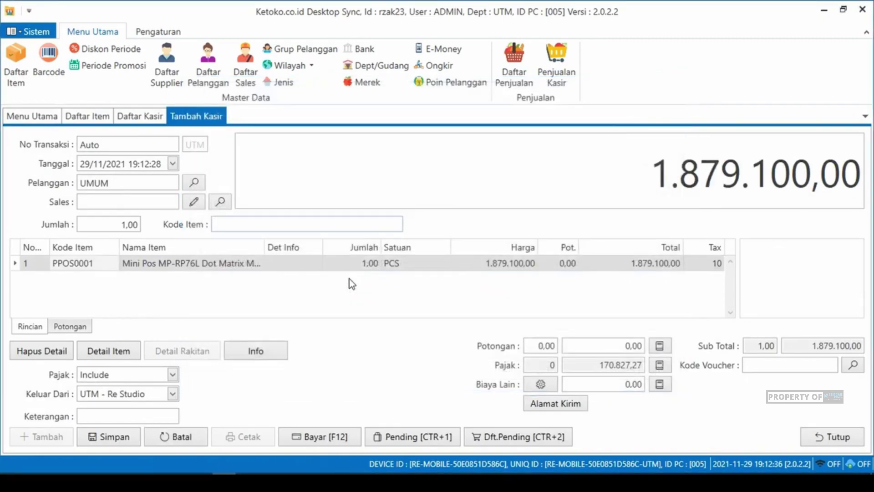
pyautogui.click(339, 438)
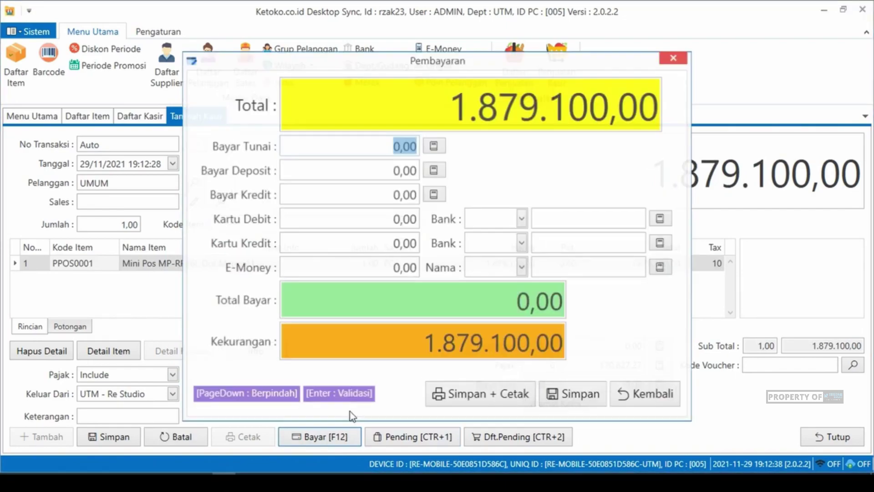
pyautogui.write('2000000')
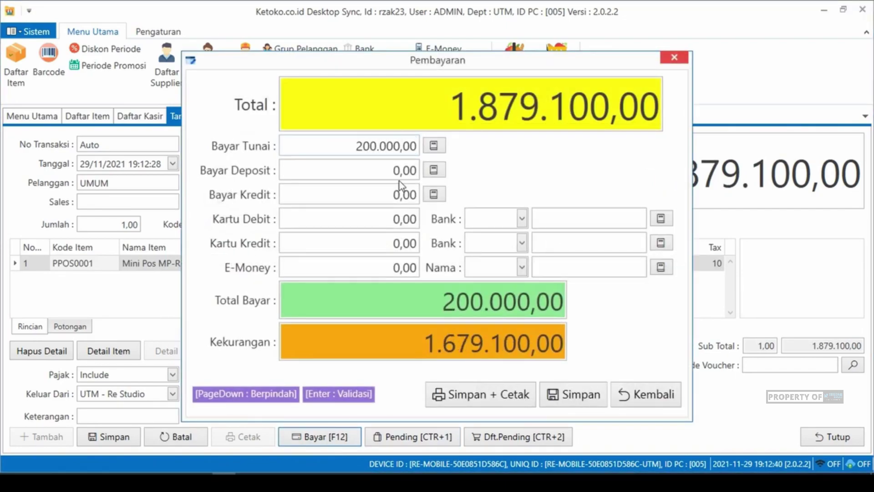
pyautogui.click(568, 394)
pyautogui.click(516, 267)
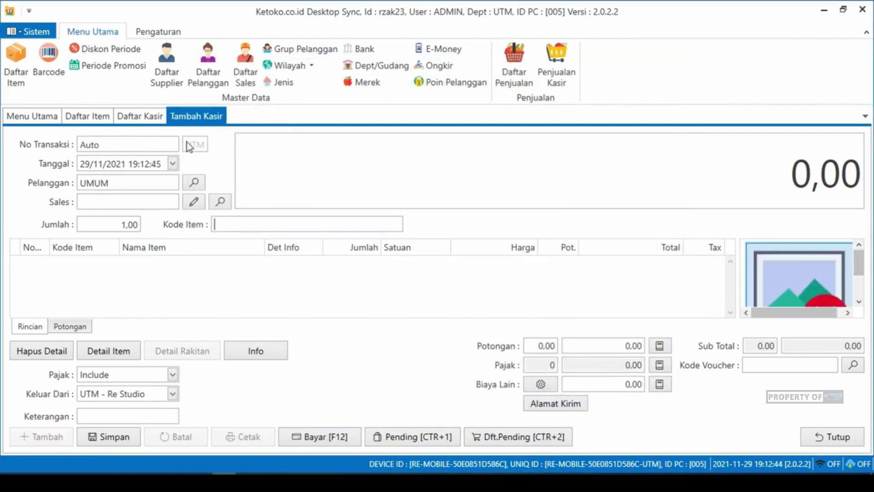
# - Review transactions 005-UTM1121001 and 005-UTM1121002 in the Daftar Kasir list
pyautogui.click(139, 113)
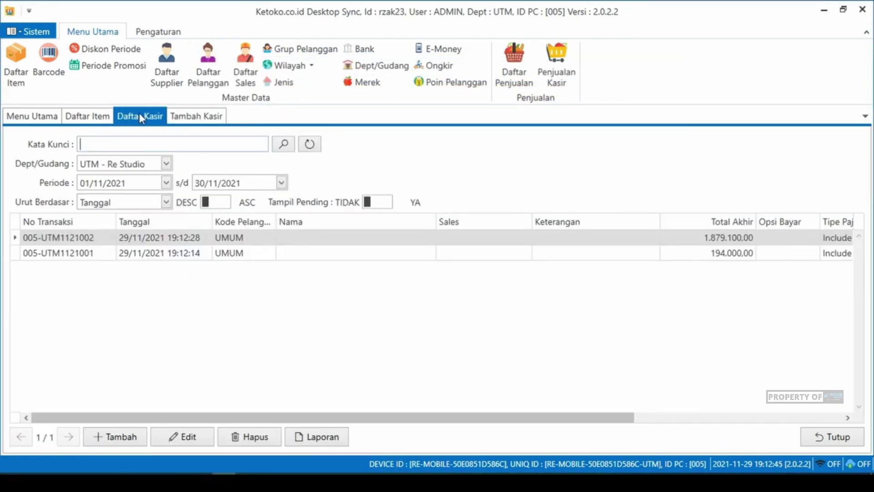
pyautogui.click(185, 253)
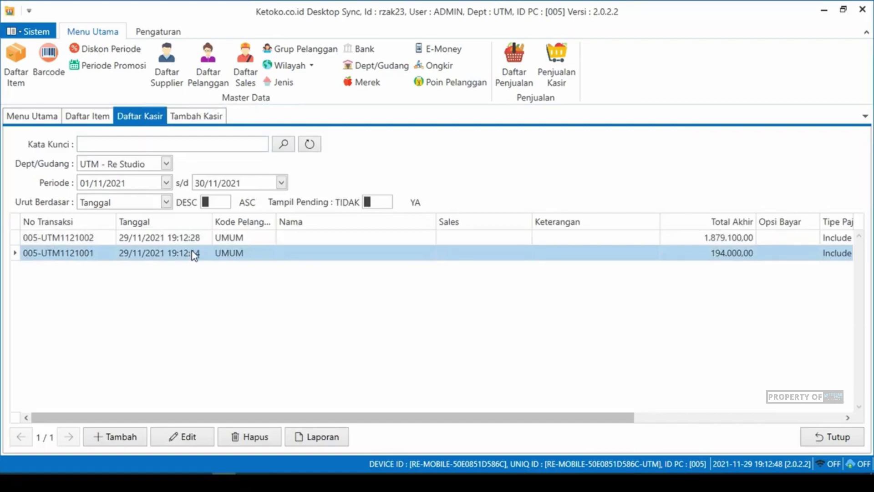
pyautogui.click(186, 237)
pyautogui.click(193, 253)
pyautogui.click(195, 238)
pyautogui.click(190, 252)
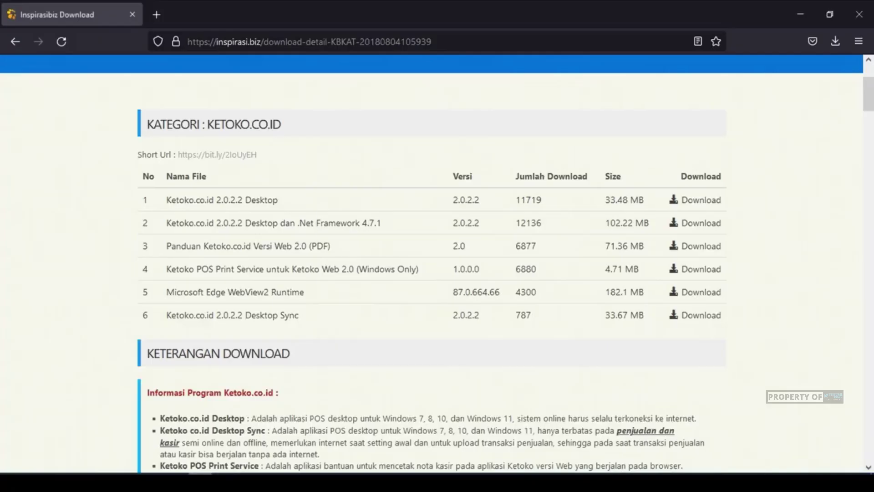
# - Open pos.ketoko.co.id in a new Firefox tab
pyautogui.click(156, 14)
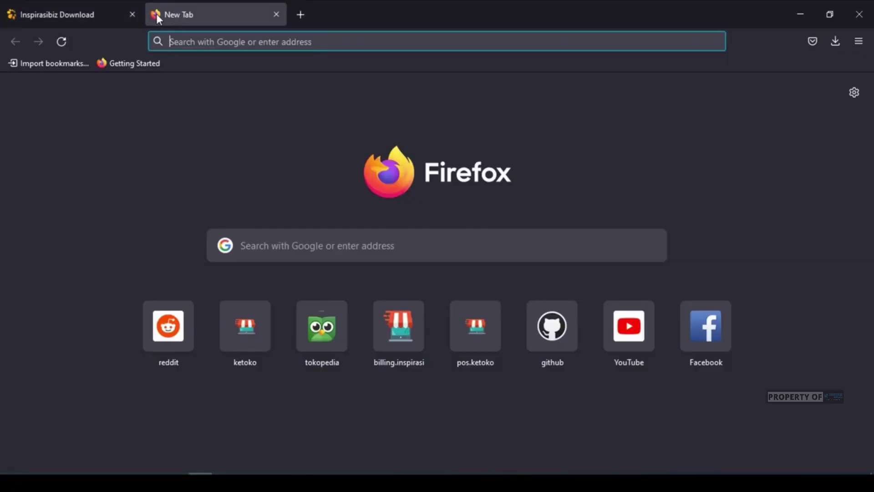
pyautogui.write('pos.ketoko.co.id/')
pyautogui.press('Return')
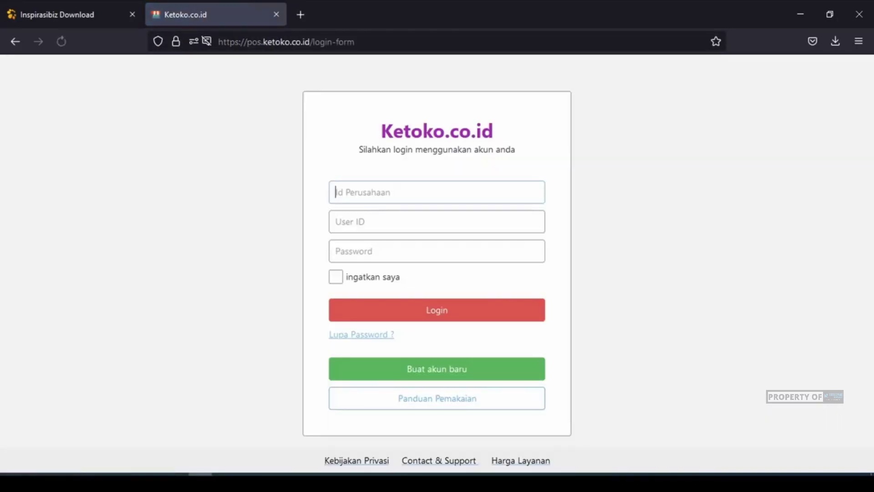
# - Log in with the company ID, user admin and password, then expand the Penjualan menu
pyautogui.write('rzak23')
pyautogui.press('Tab')
pyautogui.write('admin')
pyautogui.press('Tab')
pyautogui.write('***********')
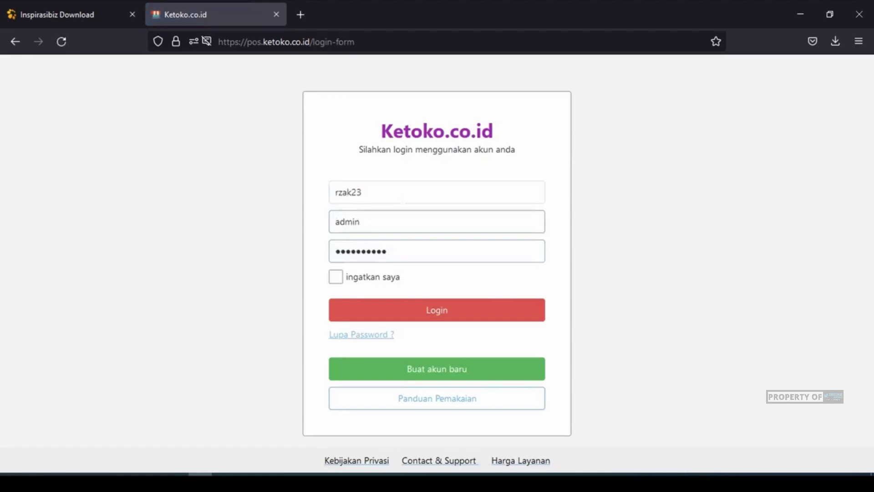
pyautogui.press('Return')
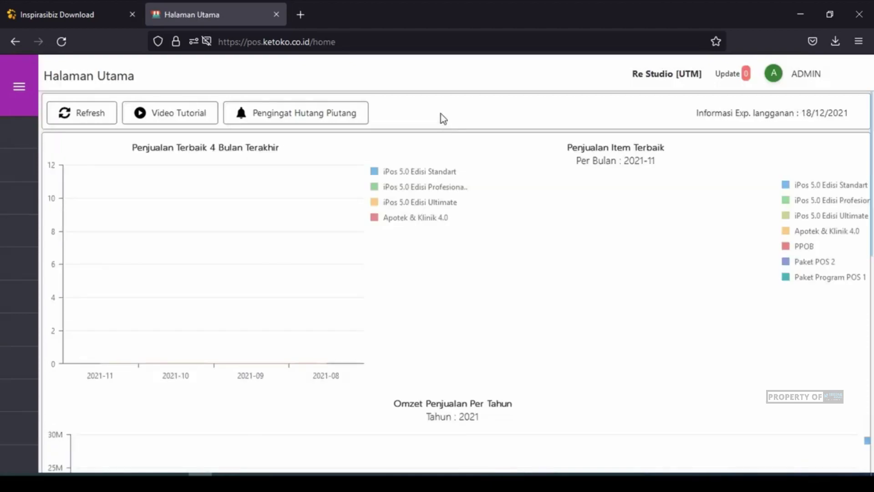
pyautogui.click(117, 233)
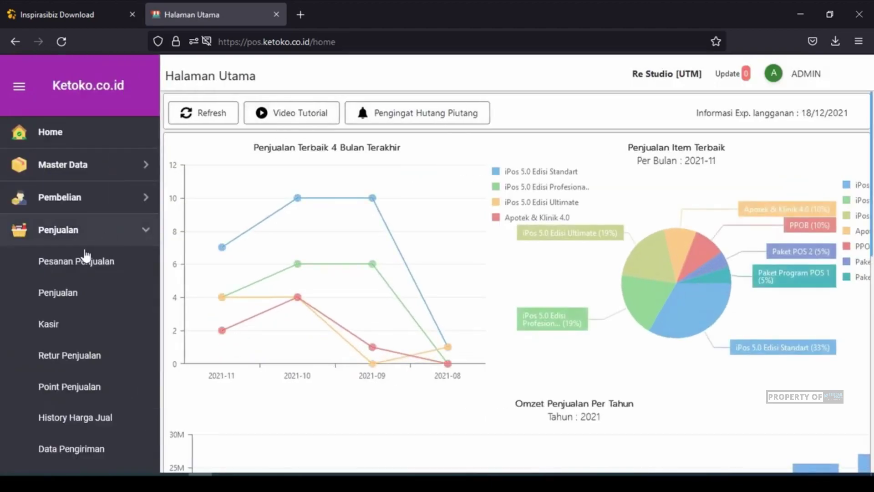
# - Review the web sales list, topped by sale 0047/JL/UTM/1121, then return to the Desktop Sync cashier list
pyautogui.click(82, 296)
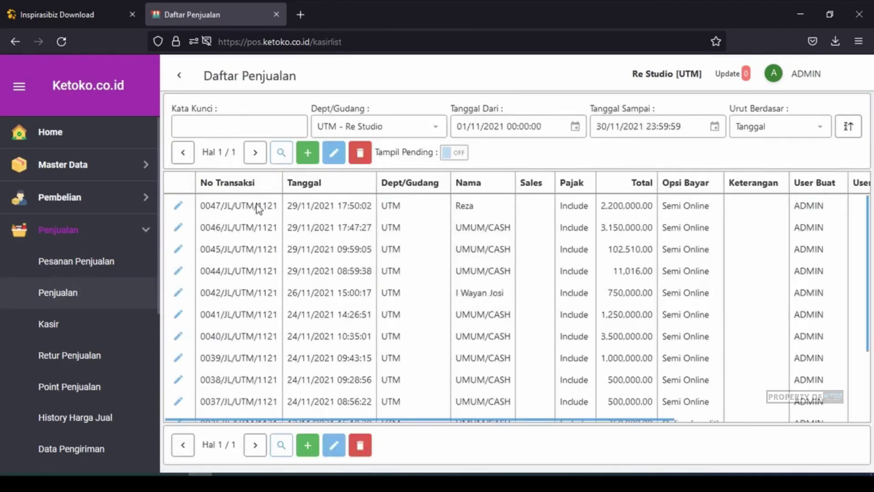
pyautogui.click(256, 210)
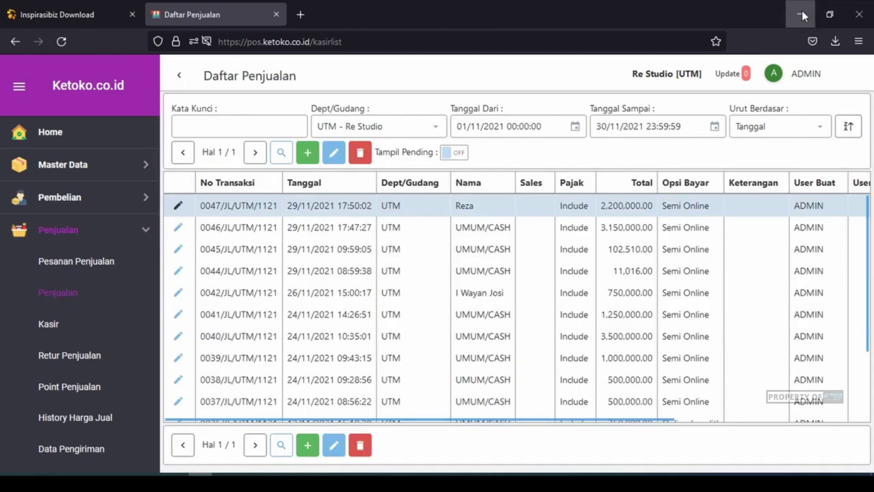
pyautogui.click(224, 482)
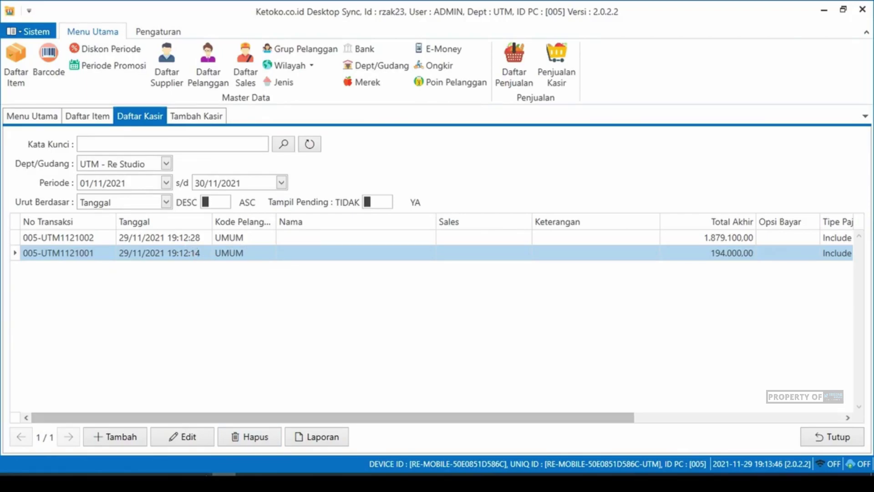
pyautogui.click(201, 482)
pyautogui.click(224, 482)
pyautogui.click(283, 239)
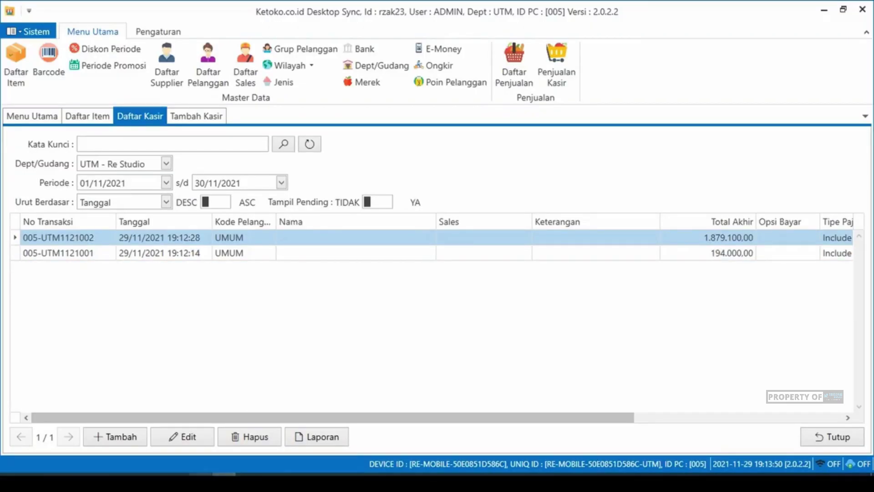
pyautogui.click(200, 483)
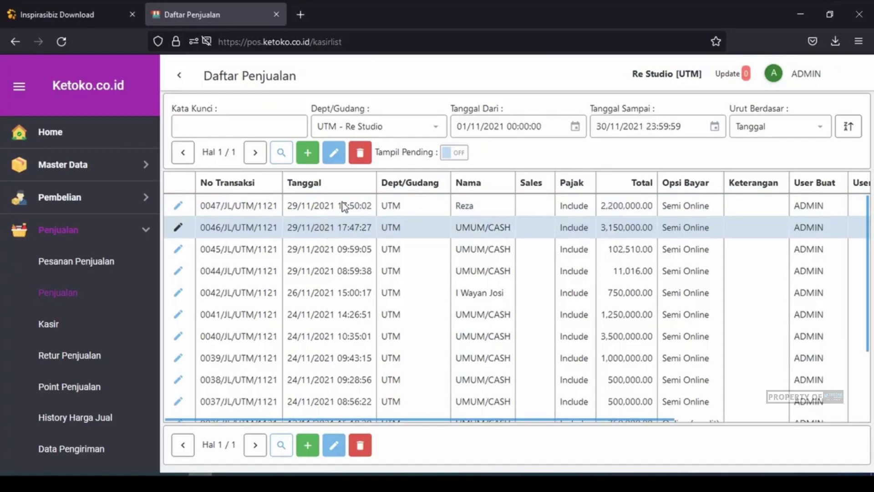
pyautogui.scroll(-4, 93, 293)
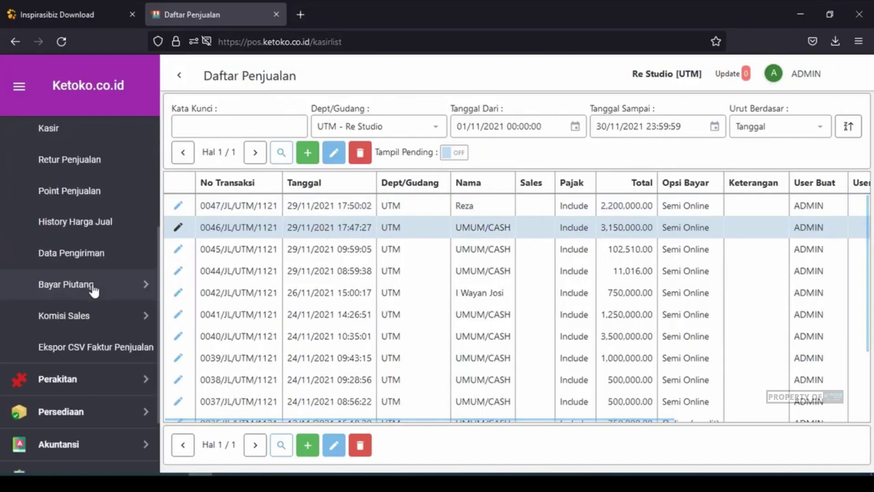
pyautogui.scroll(4, 95, 291)
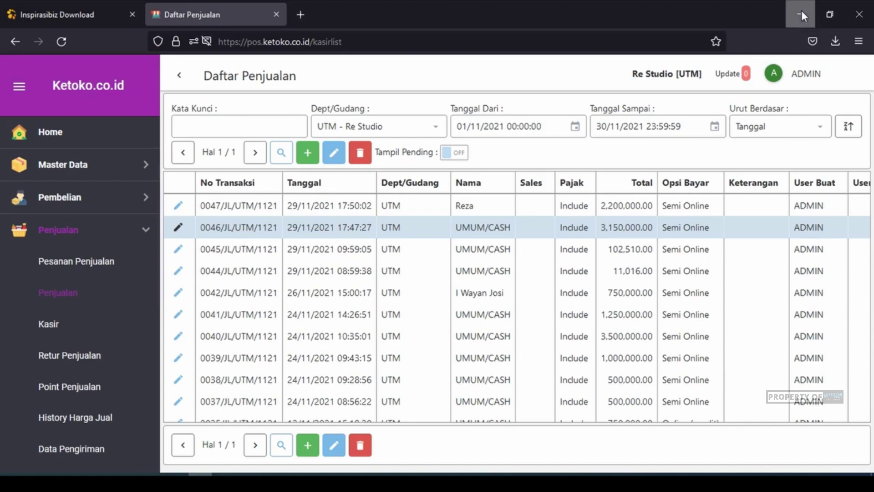
pyautogui.click(801, 10)
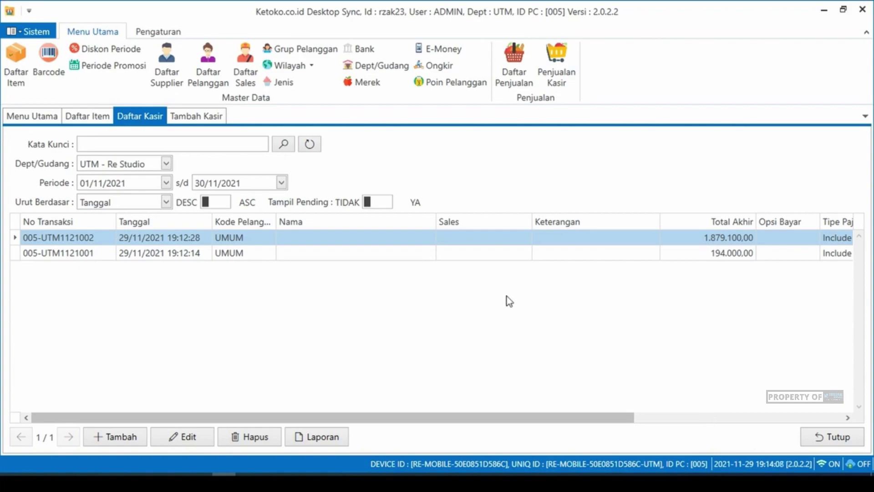
# - Close the Daftar Kasir list and the new cashier sale form that opened by mistake
pyautogui.click(815, 438)
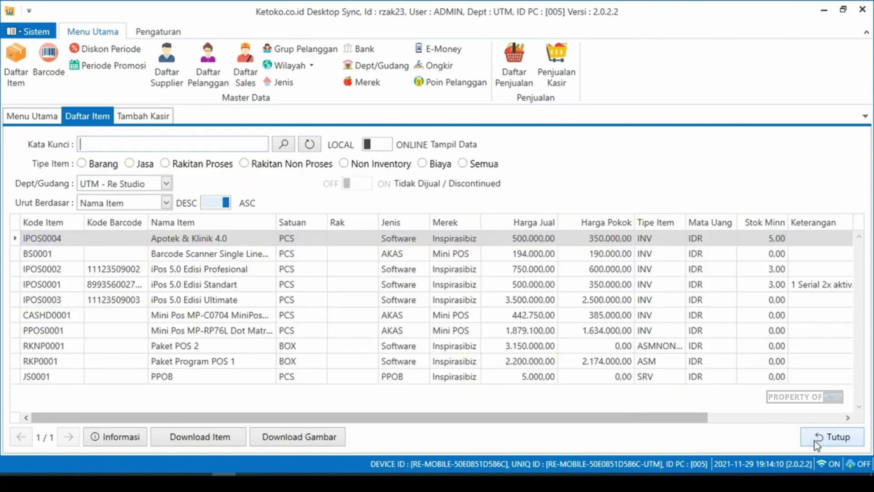
pyautogui.click(131, 118)
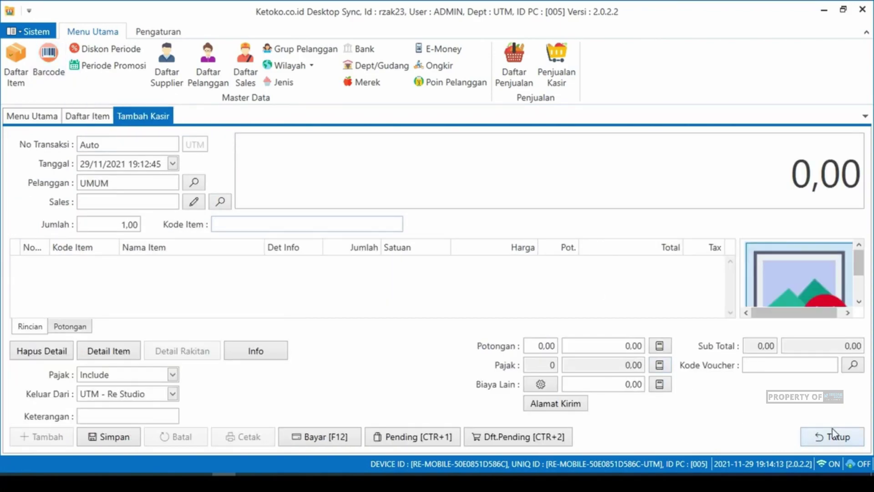
pyautogui.click(835, 437)
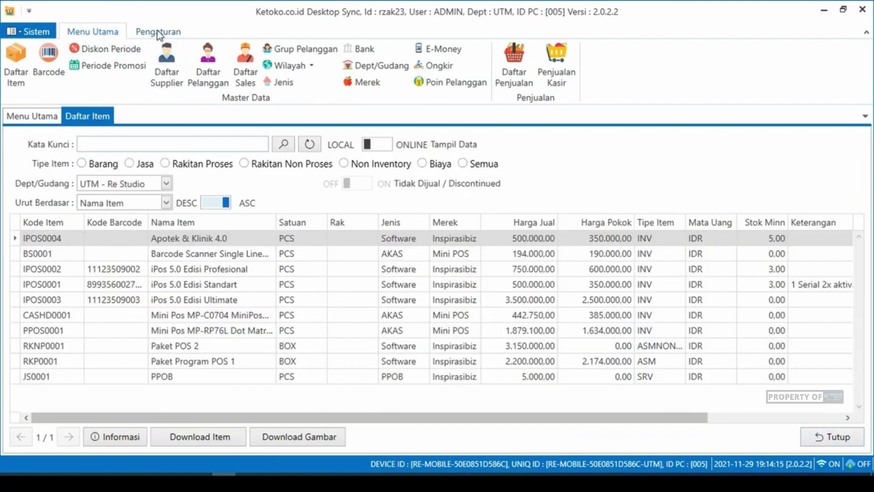
# - From Pengaturan, open Proses Upload Transaksi, check both queued sales, and start processing the queue
pyautogui.click(171, 30)
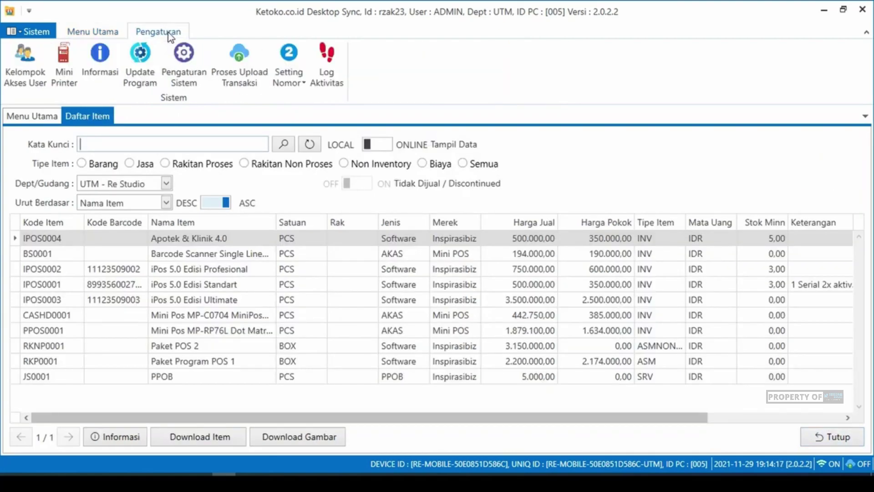
pyautogui.click(241, 71)
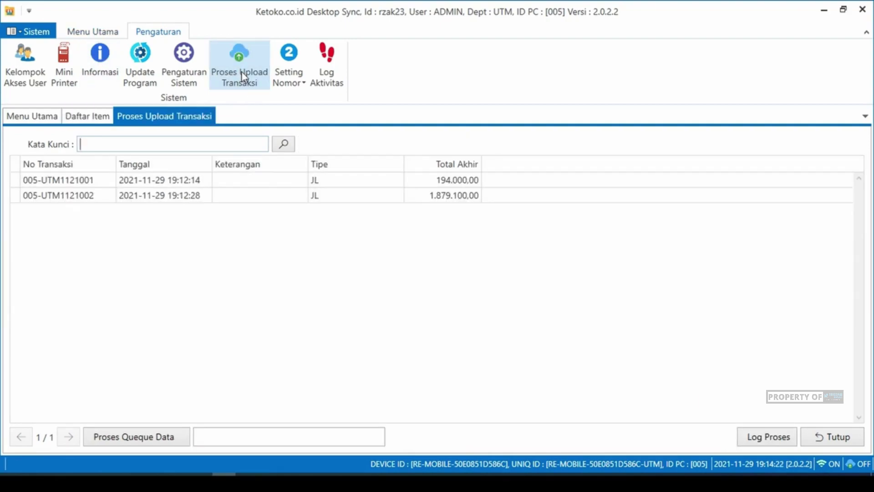
pyautogui.click(113, 182)
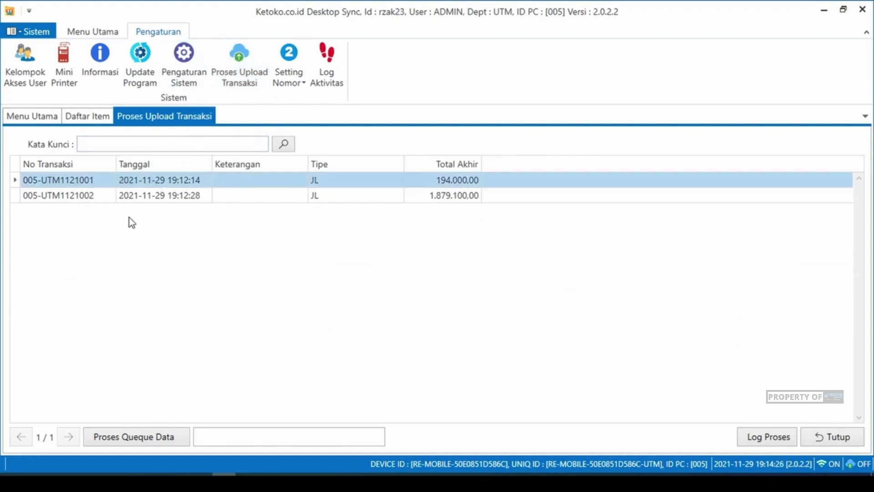
pyautogui.click(138, 200)
pyautogui.click(139, 178)
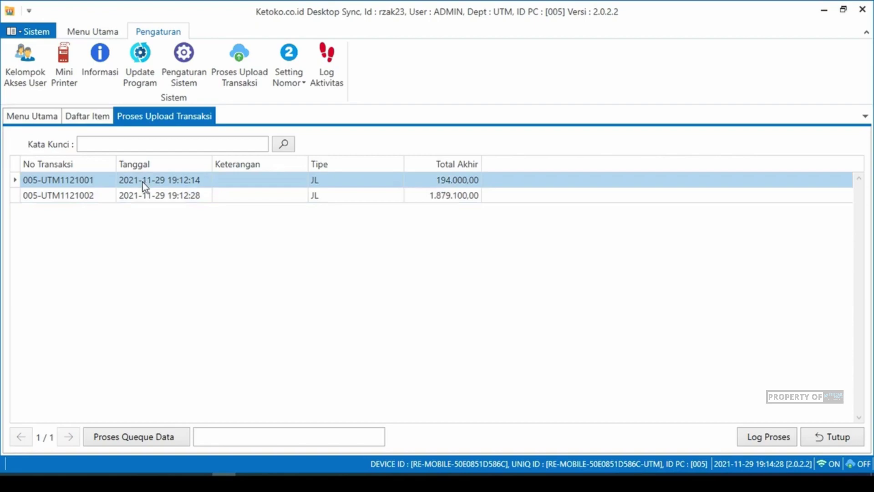
pyautogui.click(151, 440)
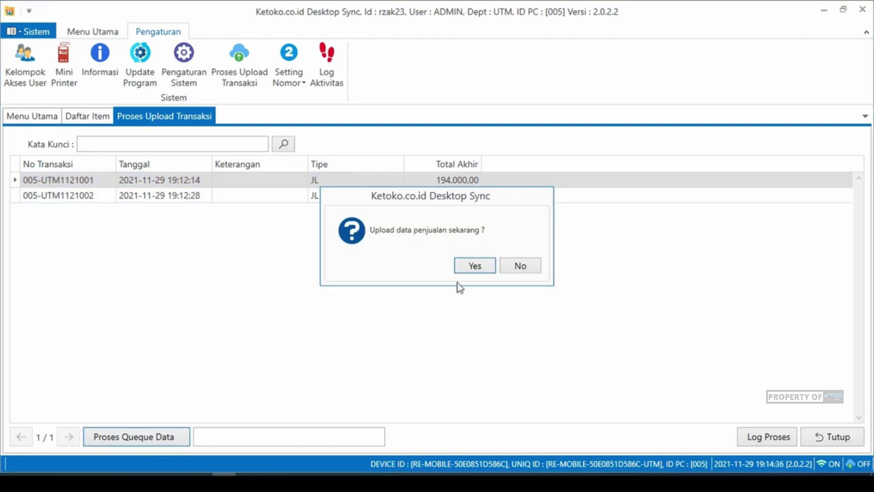
# - Confirm uploading the two queued sales now, then view the upload log
pyautogui.click(473, 268)
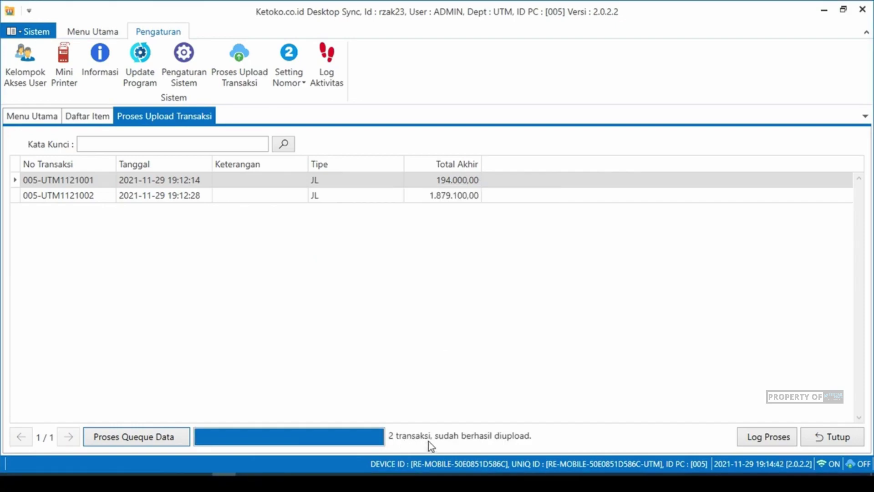
pyautogui.click(774, 438)
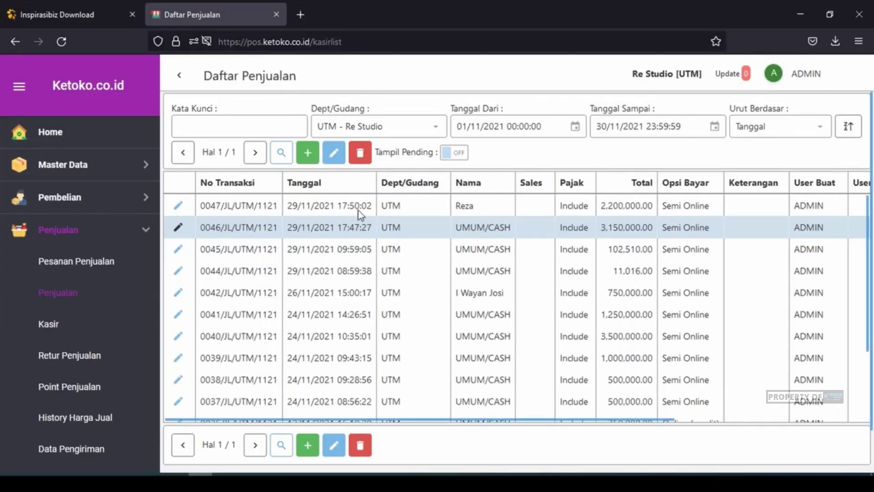
# - Reload the web sales list to show uploaded sale 005-UTM1121002 on top, then close the upload log
pyautogui.click(359, 210)
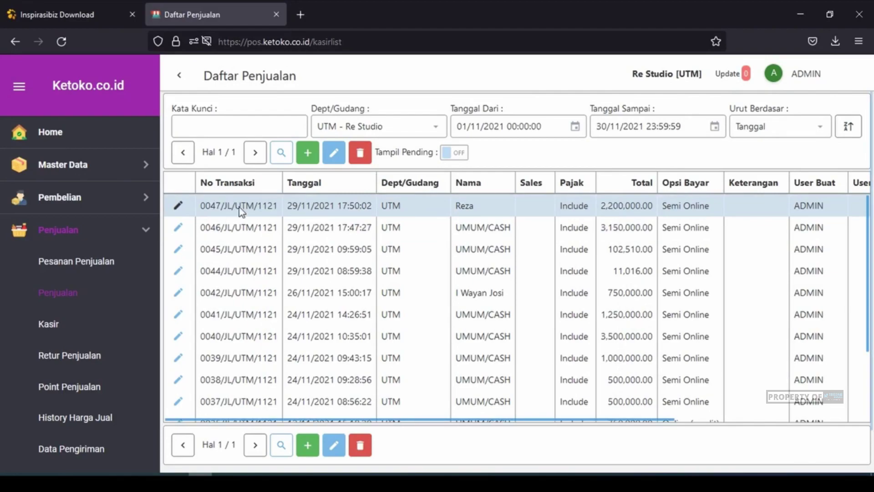
pyautogui.click(62, 42)
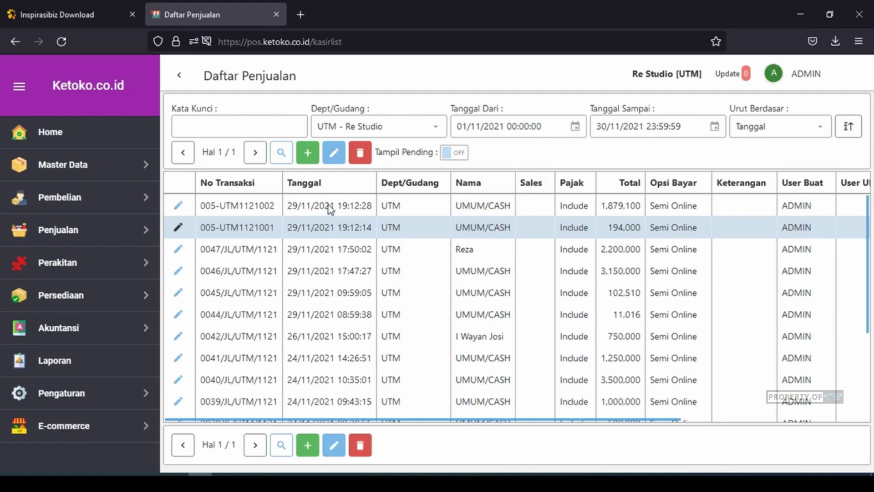
pyautogui.click(330, 207)
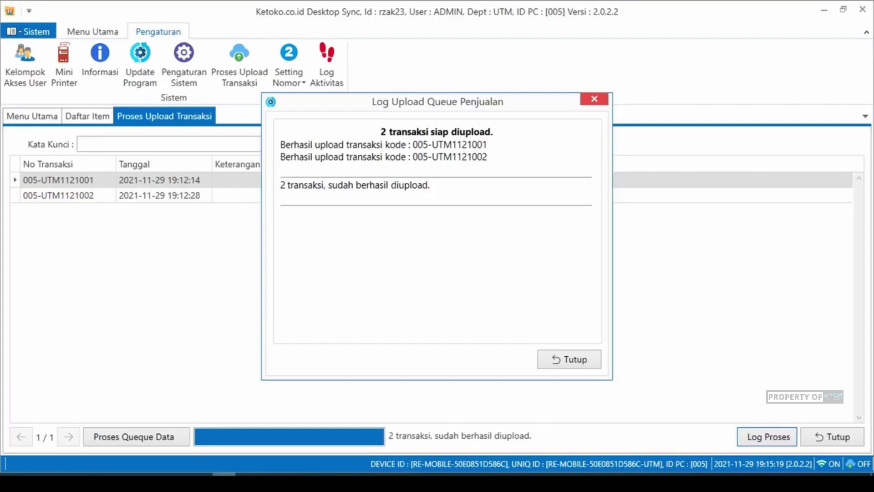
pyautogui.click(589, 357)
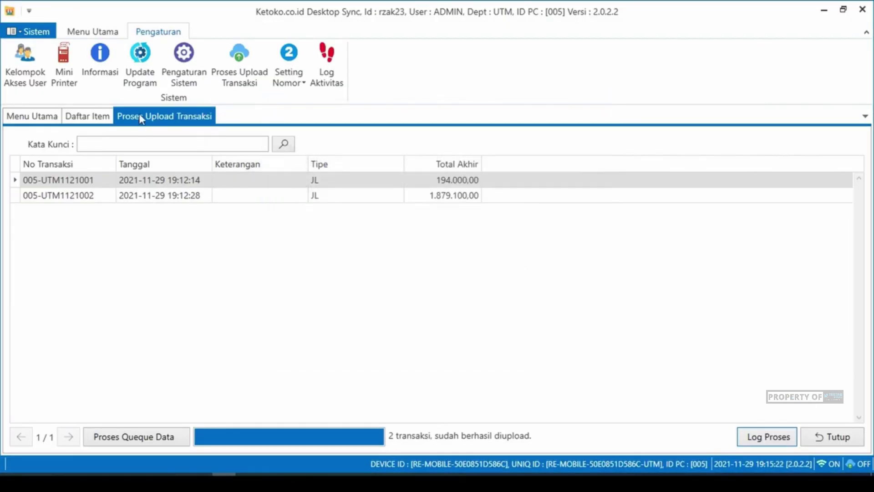
# - Verify the upload queue is empty, close it, and select the iPos 5.0 Profesional and Ultimate items
pyautogui.click(108, 116)
pyautogui.click(156, 117)
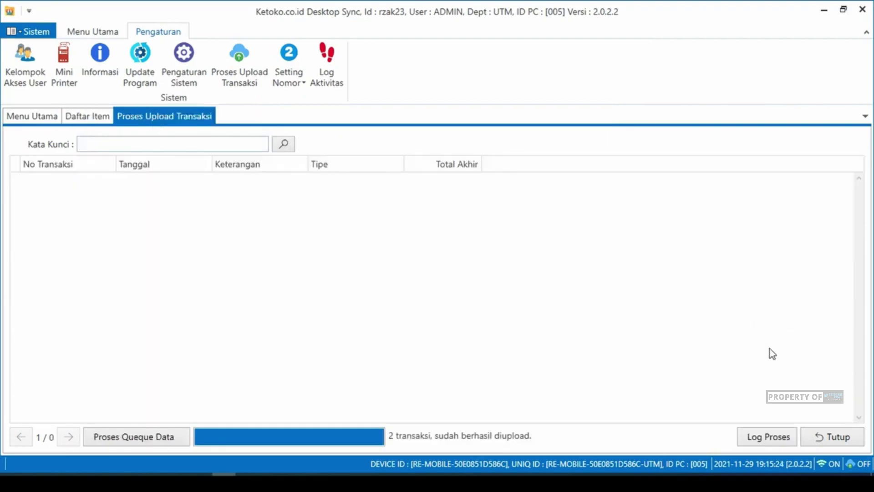
pyautogui.click(842, 439)
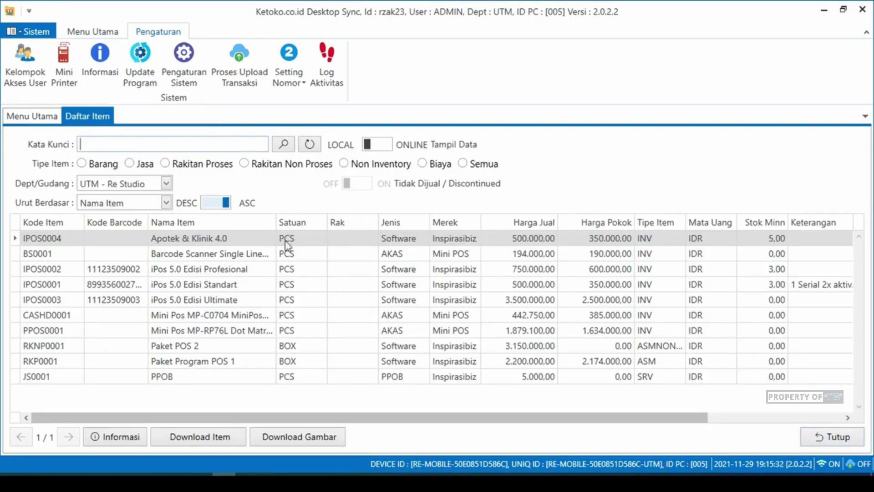
pyautogui.click(195, 269)
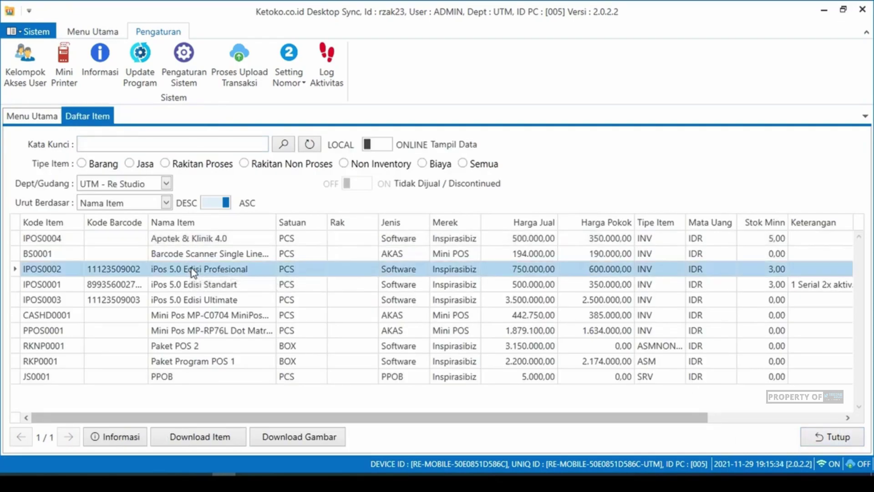
pyautogui.click(195, 300)
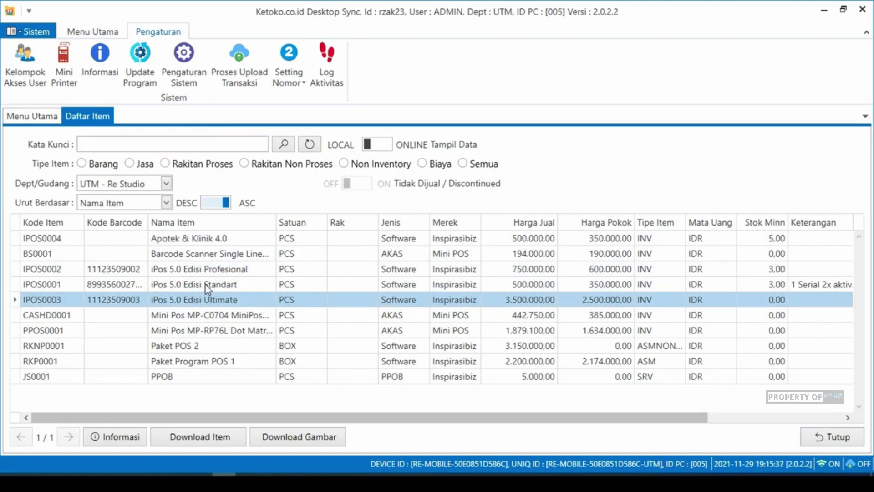